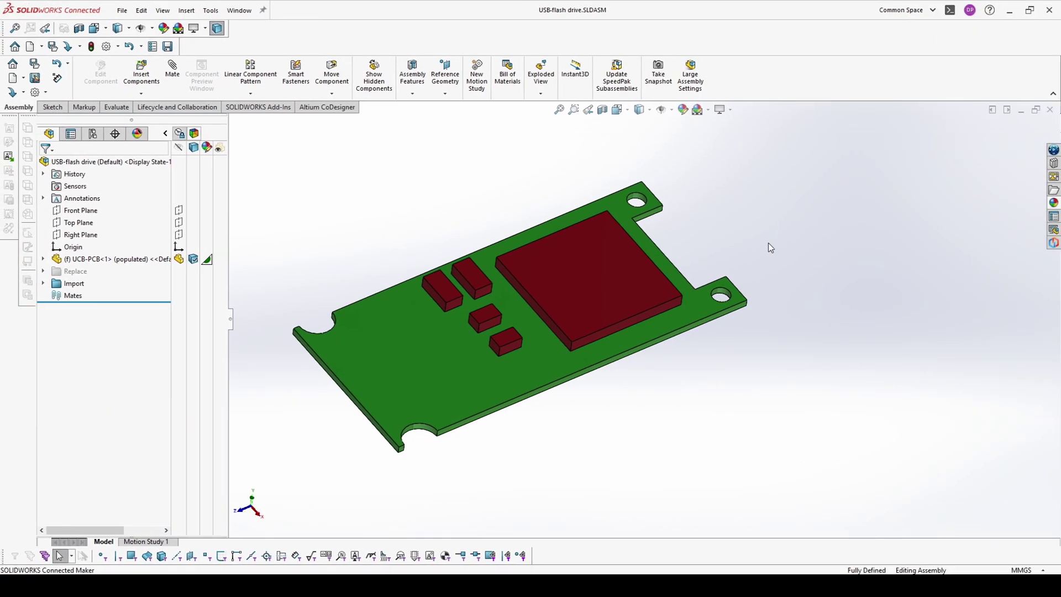
# Switch to the 3D ContentCentral website in the browser and look over its home page of user-contributed parts.
pyautogui.moveTo(768, 243); pyautogui.dragTo(761, 247, button='middle')
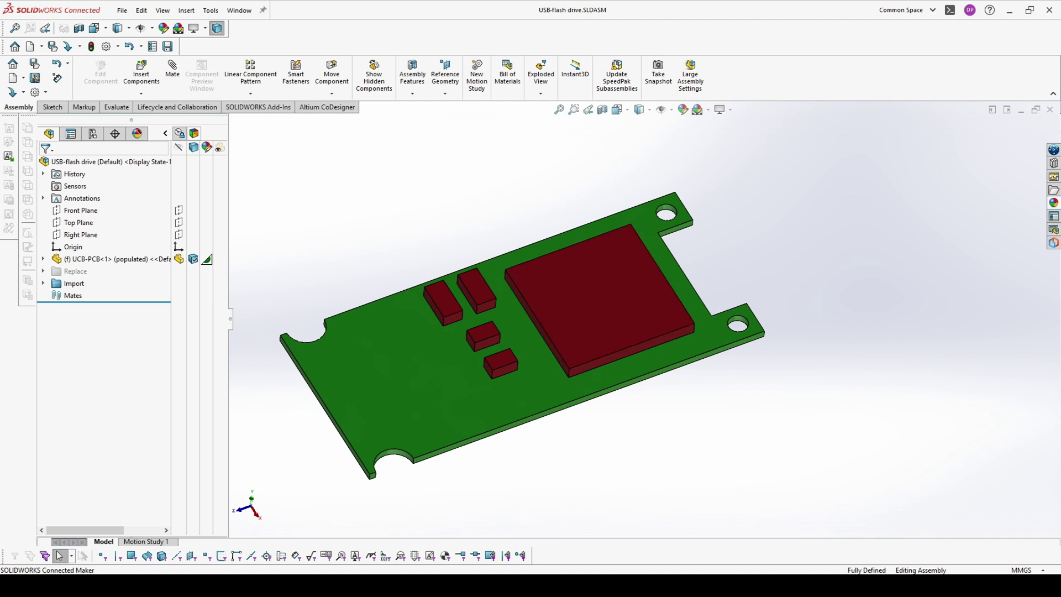
pyautogui.click(495, 585)
pyautogui.click(560, 531)
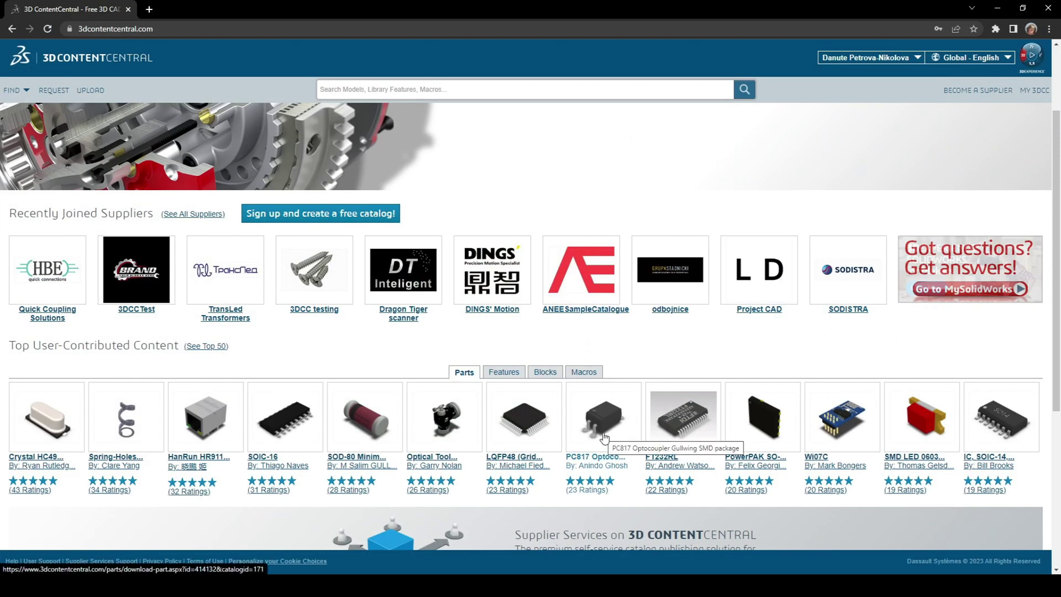
pyautogui.scroll(-1, 575, 430)
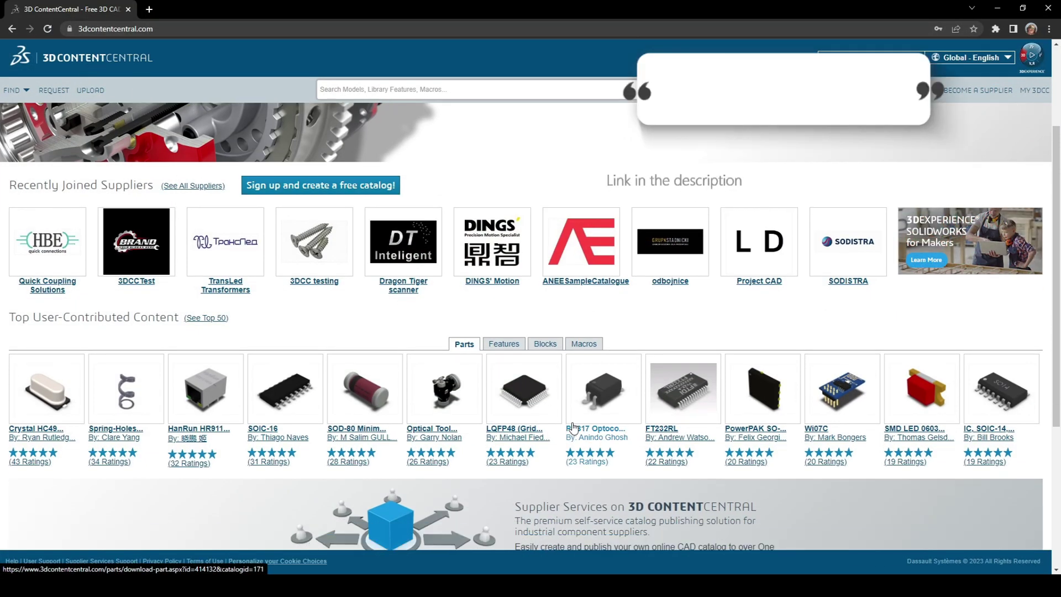
pyautogui.scroll(-5, 573, 428)
pyautogui.scroll(6, 547, 248)
# Search 3D ContentCentral for "lqfp 48" and browse the matching component models.
pyautogui.click(452, 89)
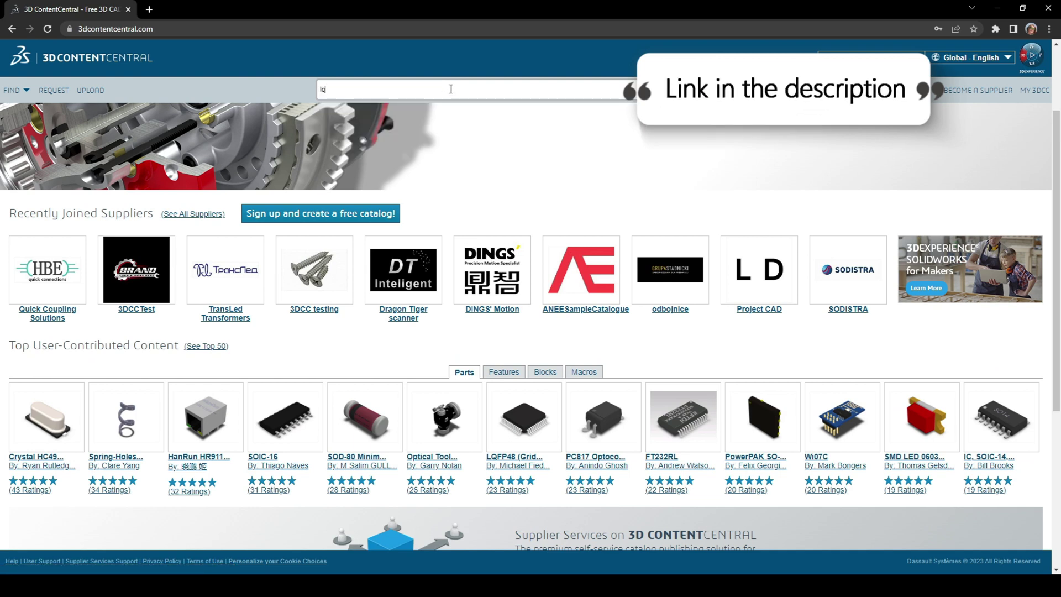
pyautogui.write('lqfp 48')
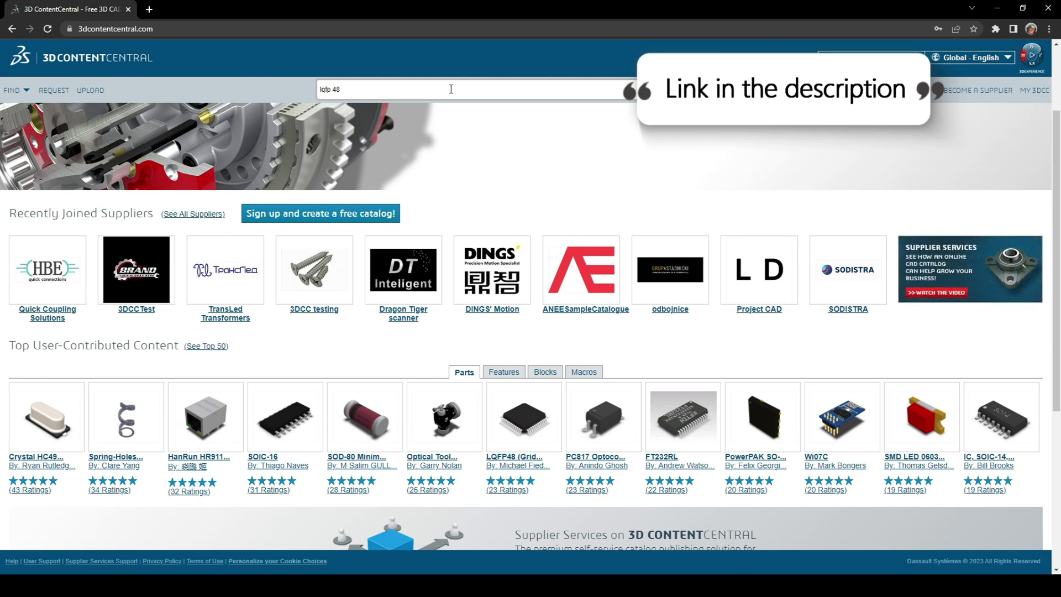
pyautogui.press('Return')
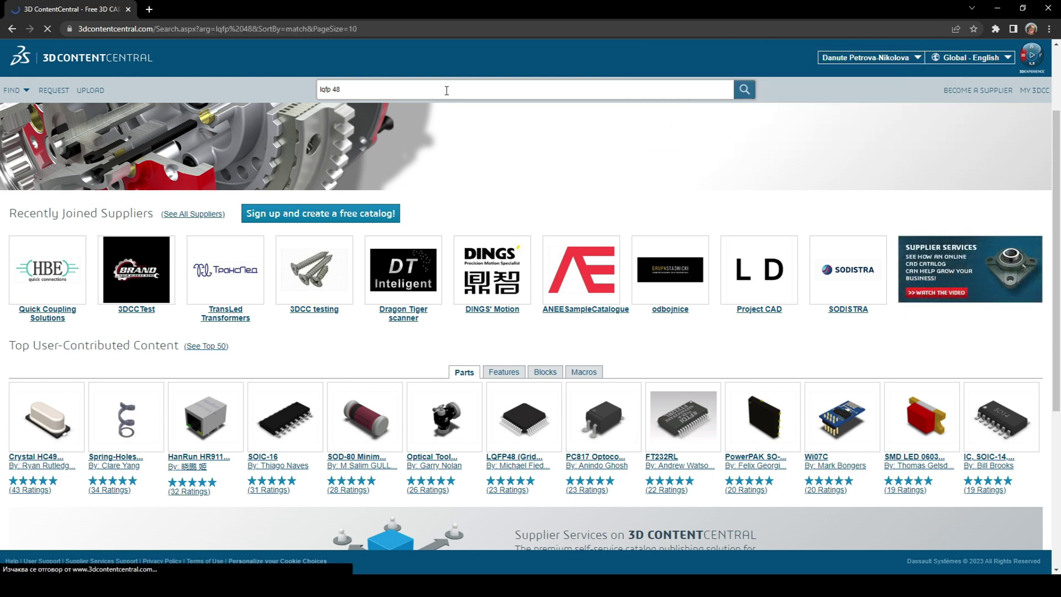
pyautogui.scroll(-10, 362, 213)
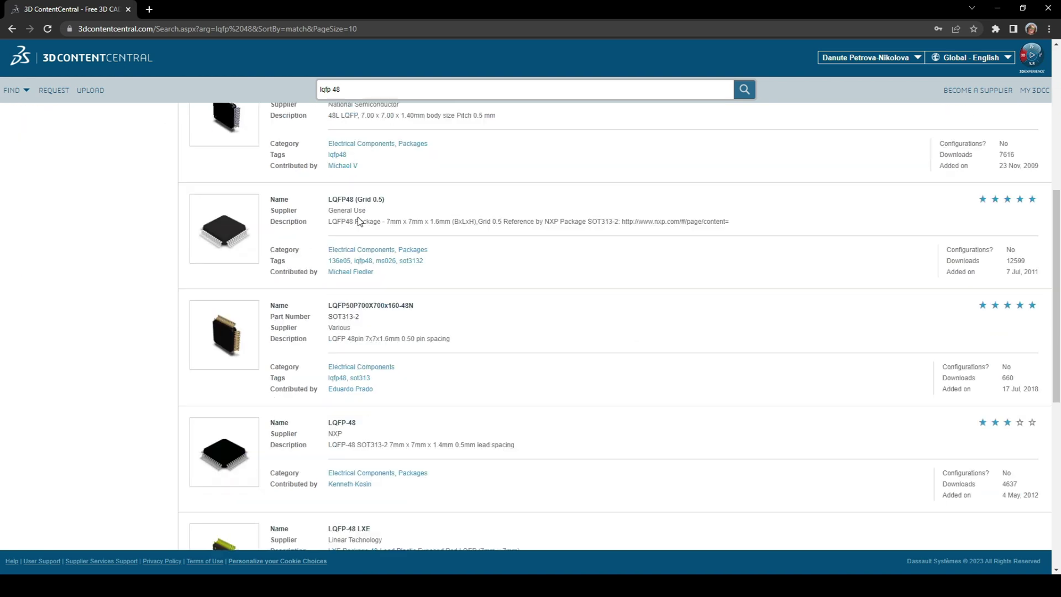
pyautogui.scroll(-3, 252, 220)
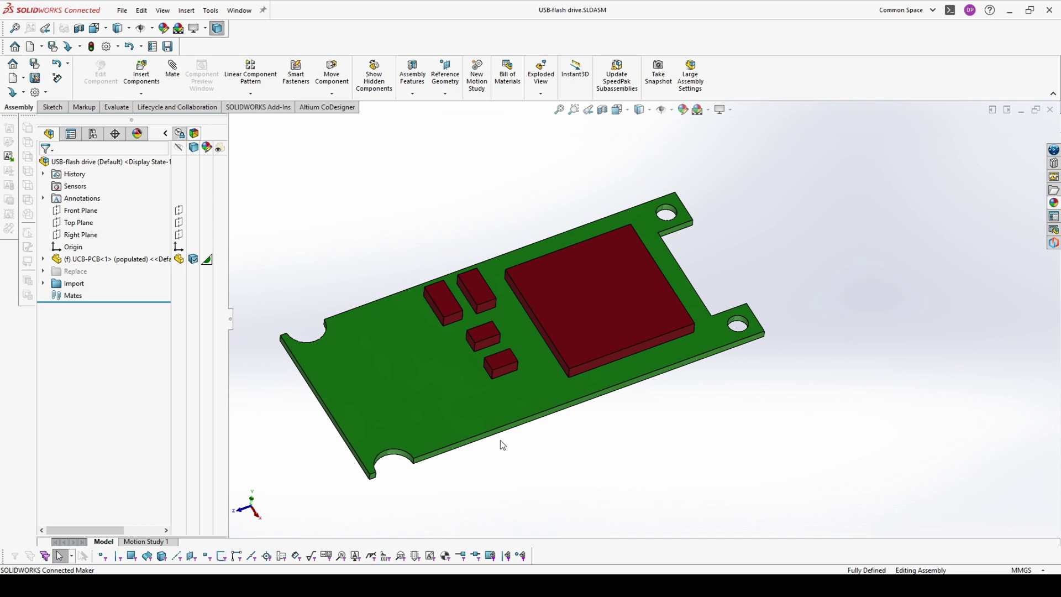
# Return to the USB-flash drive assembly in SOLIDWORKS and unsuppress the Replace folder of detailed components.
pyautogui.moveTo(502, 445); pyautogui.dragTo(545, 408, button='middle')
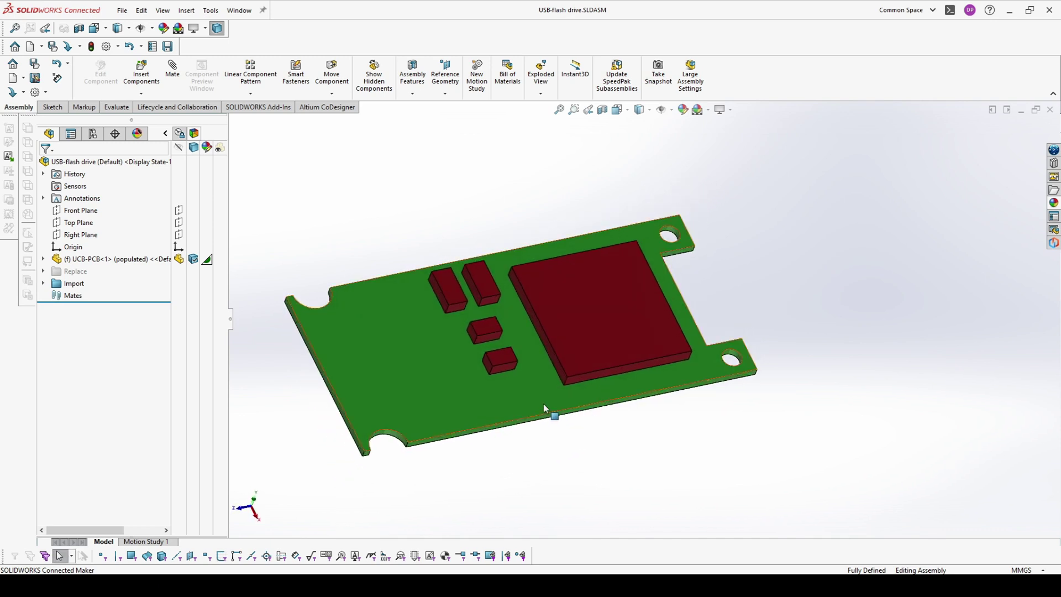
pyautogui.scroll(-3, 502, 332)
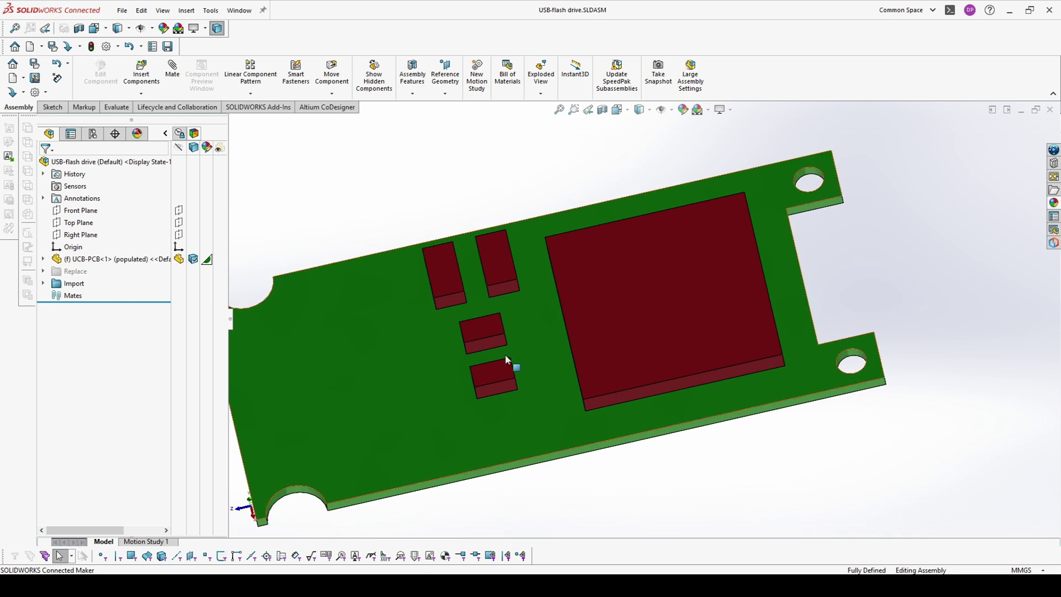
pyautogui.moveTo(506, 359); pyautogui.dragTo(536, 327, button='middle')
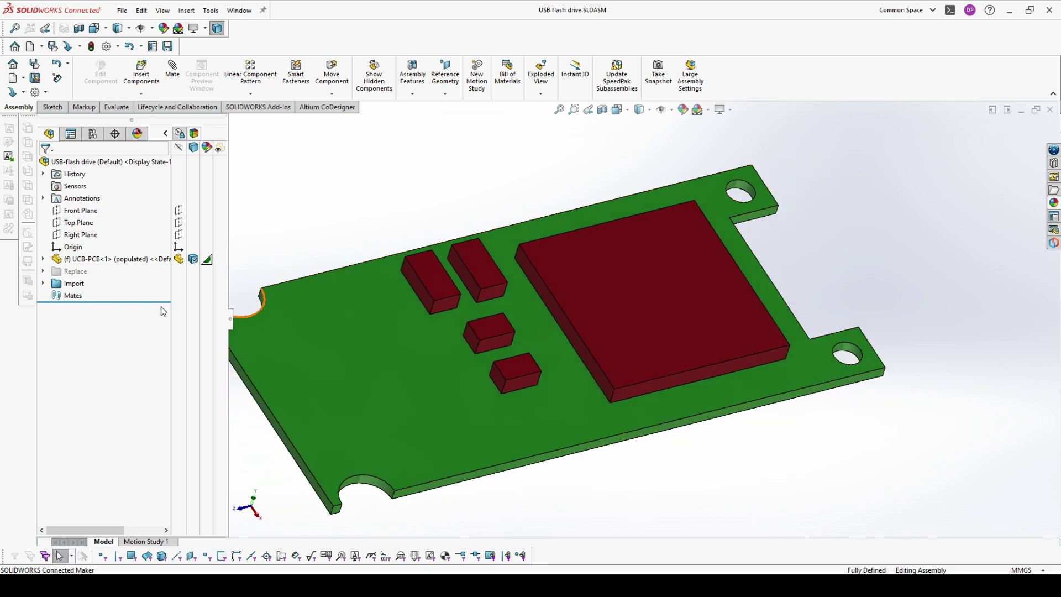
pyautogui.click(76, 275)
pyautogui.click(87, 240)
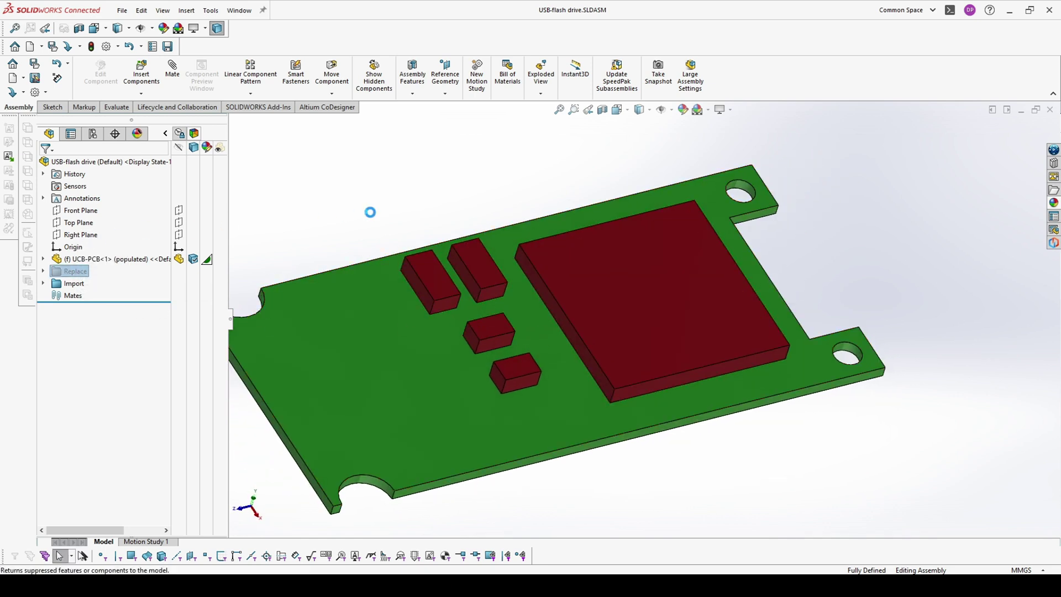
pyautogui.click(598, 318)
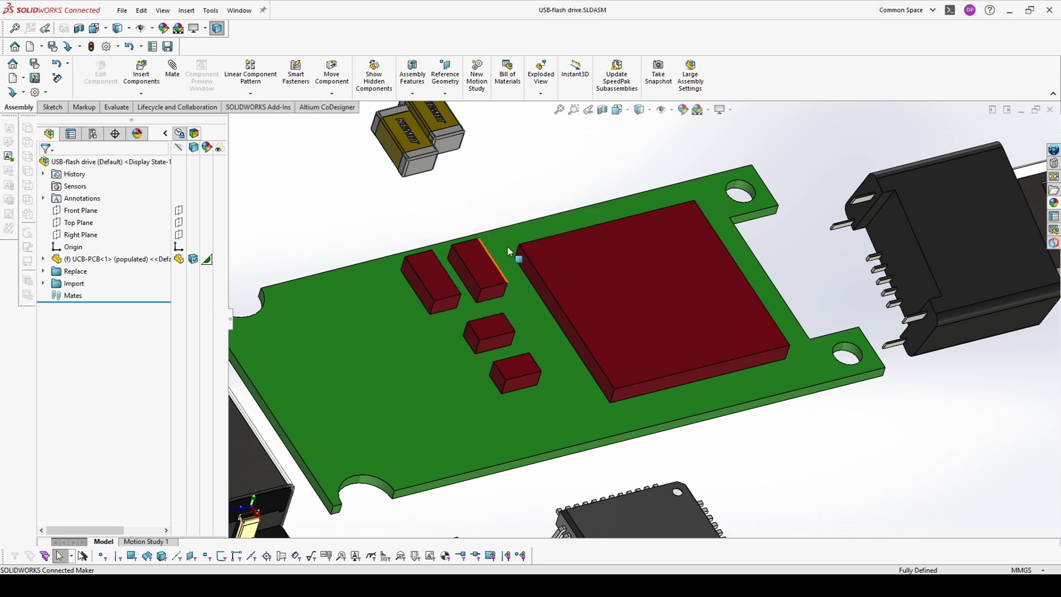
pyautogui.press('f')
pyautogui.moveTo(585, 262); pyautogui.dragTo(562, 248, button='middle')
# Add a coincident mate between the underside of the c1206c102kgractu<1> capacitor and the top face of the PCB.
pyautogui.click(530, 236)
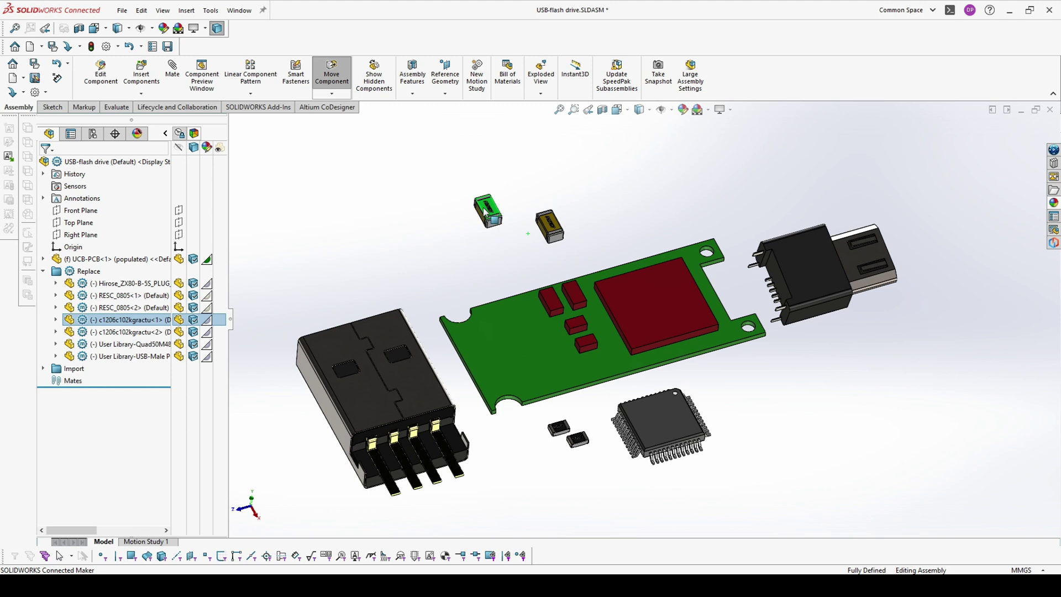
pyautogui.moveTo(478, 238); pyautogui.dragTo(655, 248, button='middle')
pyautogui.click(632, 182)
pyautogui.moveTo(636, 207); pyautogui.dragTo(648, 353, button='middle')
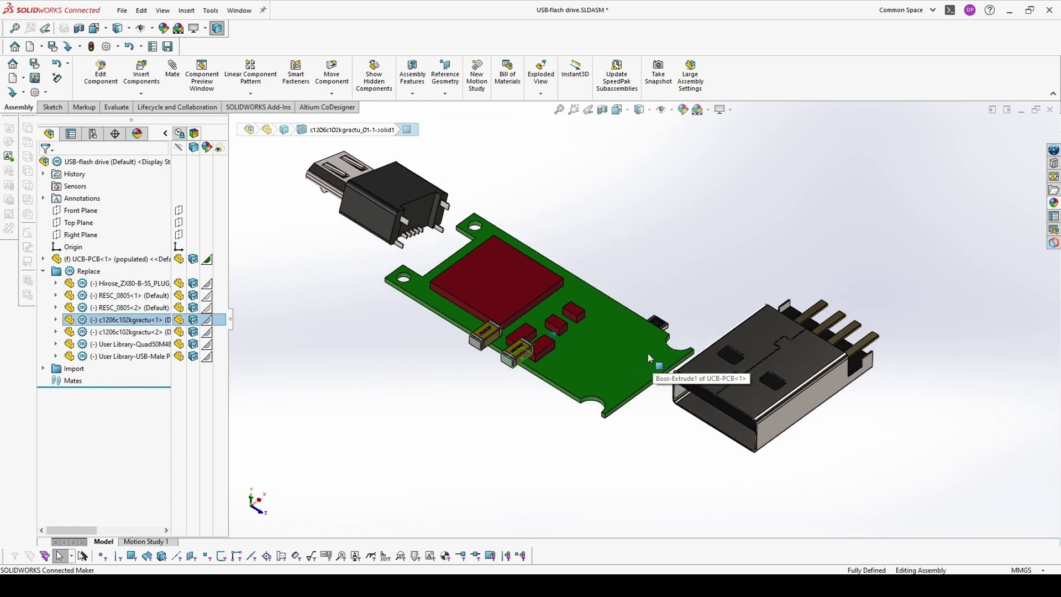
pyautogui.keyDown('ctrl'); pyautogui.click(594, 359); pyautogui.keyUp('ctrl')
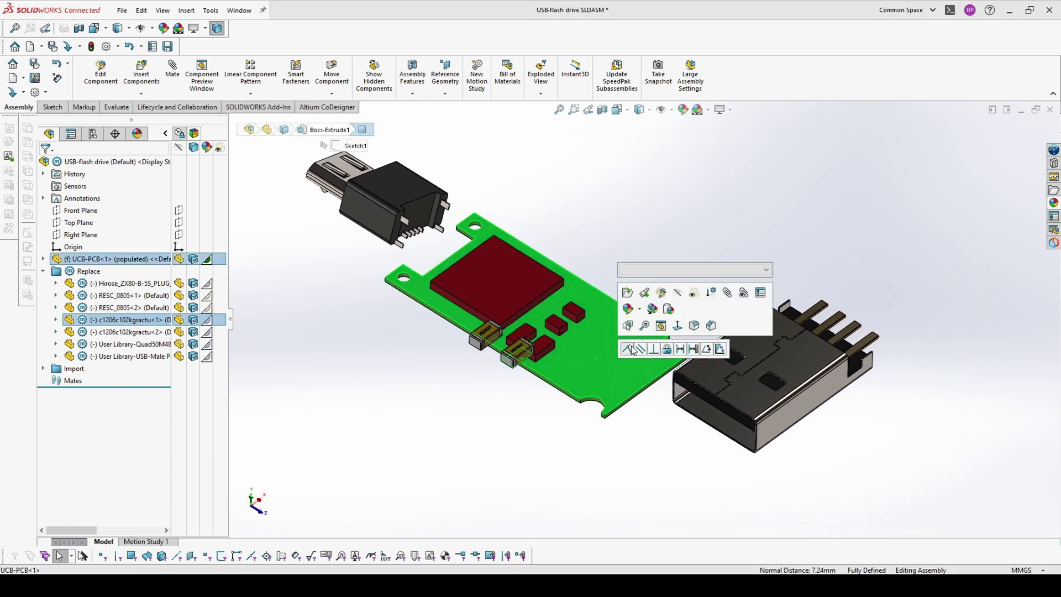
pyautogui.scroll(-5, 591, 356)
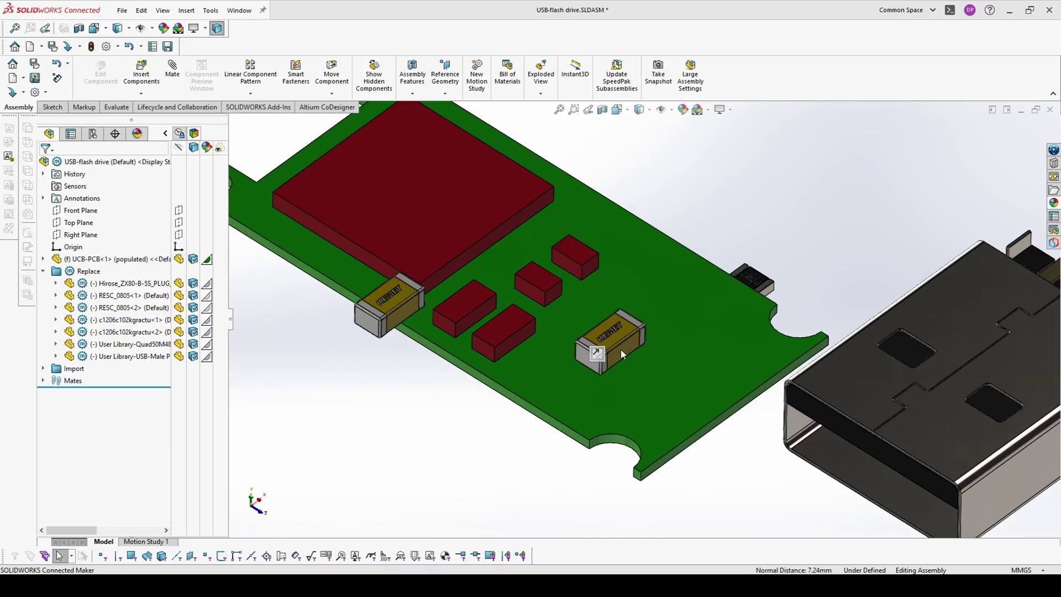
# Add a width mate centring the capacitor's long side faces between the long side faces of the red block Part2^USB-flash drive<2>.
pyautogui.click(625, 353)
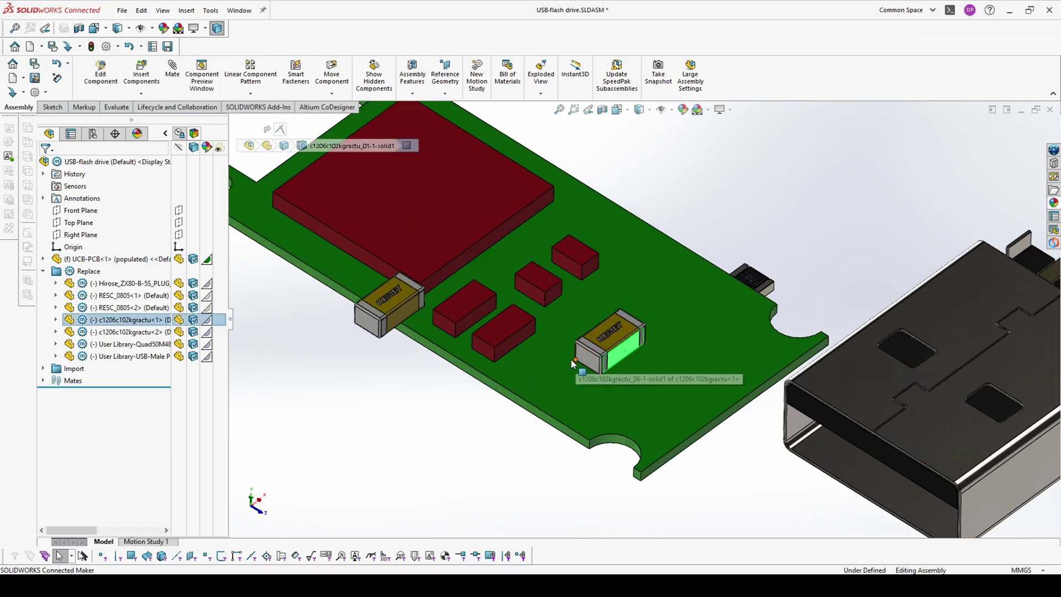
pyautogui.moveTo(563, 351); pyautogui.dragTo(617, 357, button='middle')
pyautogui.scroll(-2, 618, 357)
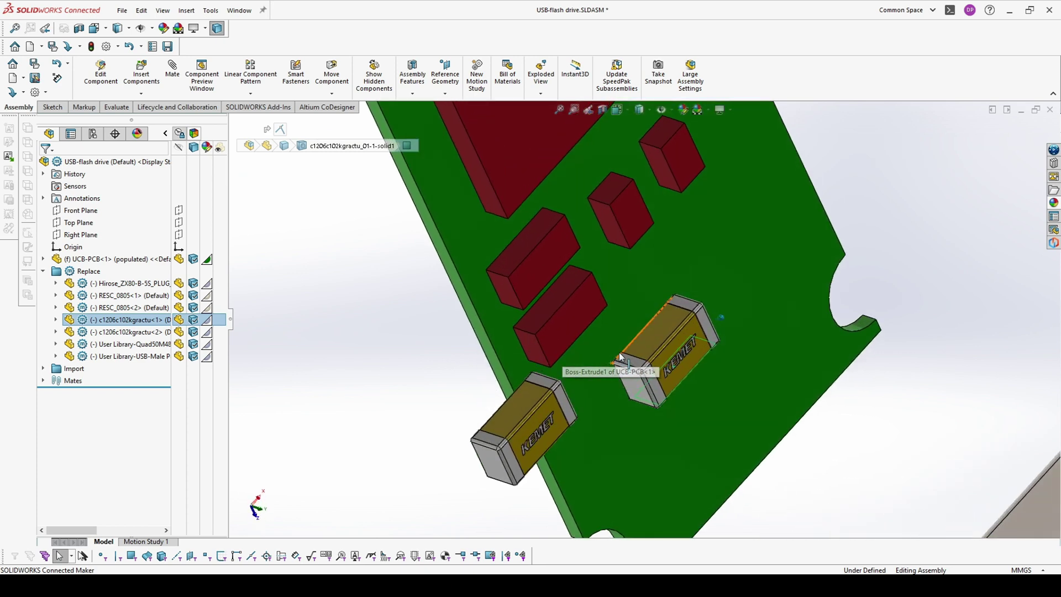
pyautogui.keyDown('ctrl'); pyautogui.click(650, 351); pyautogui.keyUp('ctrl')
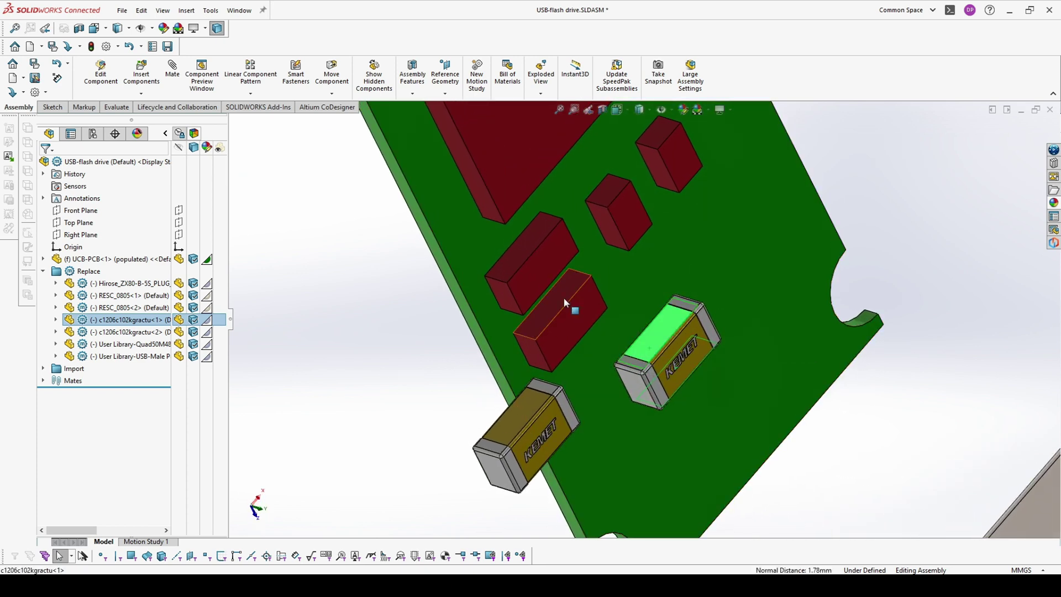
pyautogui.keyDown('ctrl'); pyautogui.click(563, 298); pyautogui.keyUp('ctrl')
pyautogui.moveTo(576, 314); pyautogui.dragTo(541, 339, button='middle')
pyautogui.keyDown('ctrl'); pyautogui.click(535, 339); pyautogui.keyUp('ctrl')
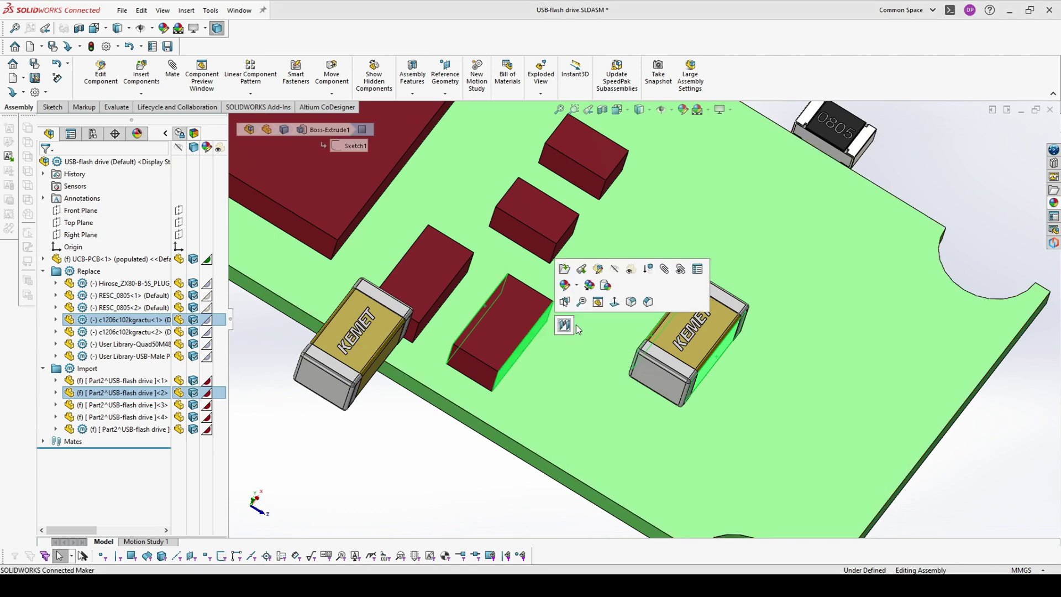
pyautogui.click(564, 325)
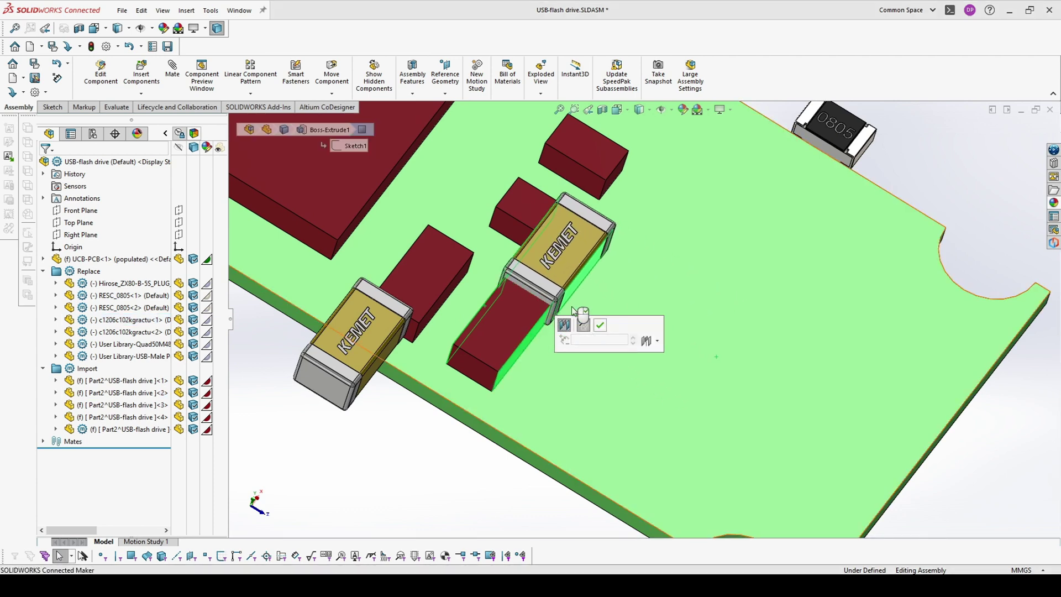
pyautogui.click(601, 323)
# Add a second width mate centring the capacitor's two end faces between the end faces of the same red block.
pyautogui.moveTo(576, 272); pyautogui.dragTo(611, 232)
pyautogui.click(575, 262)
pyautogui.click(577, 267)
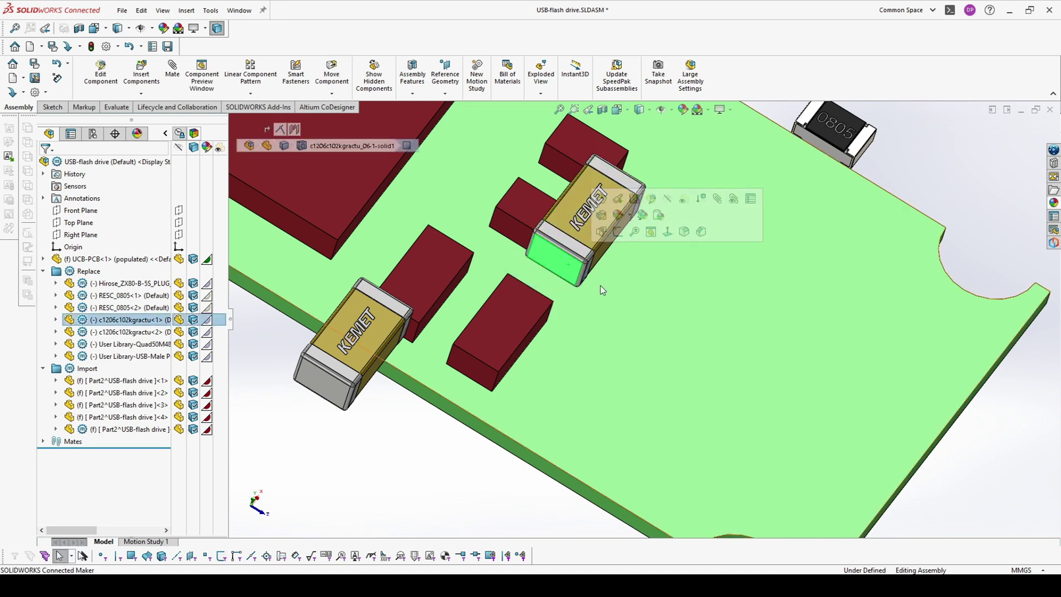
pyautogui.scroll(-3, 600, 285)
pyautogui.scroll(-5, 629, 285)
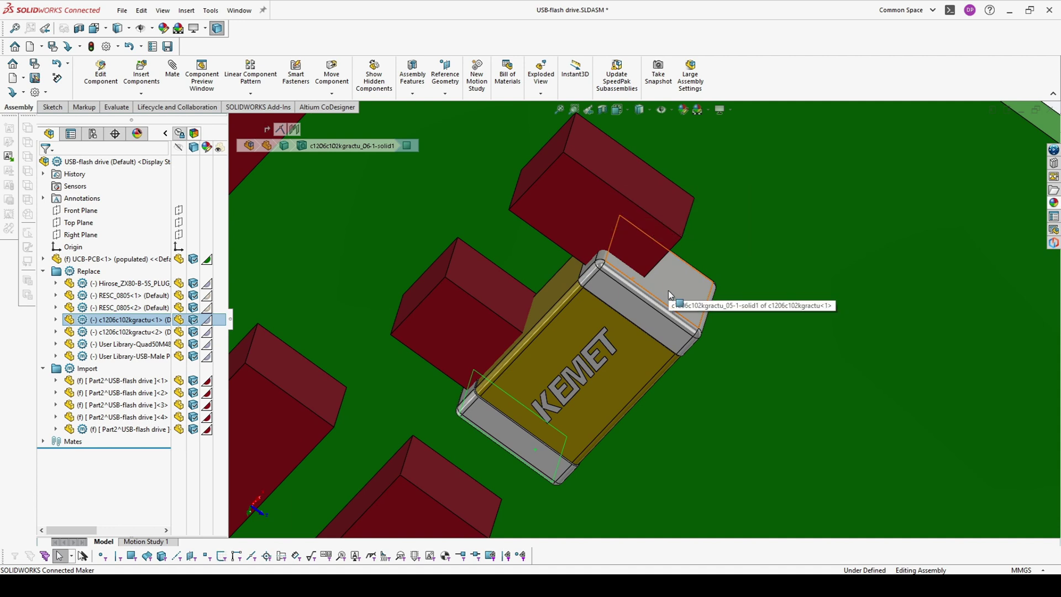
pyautogui.click(670, 295)
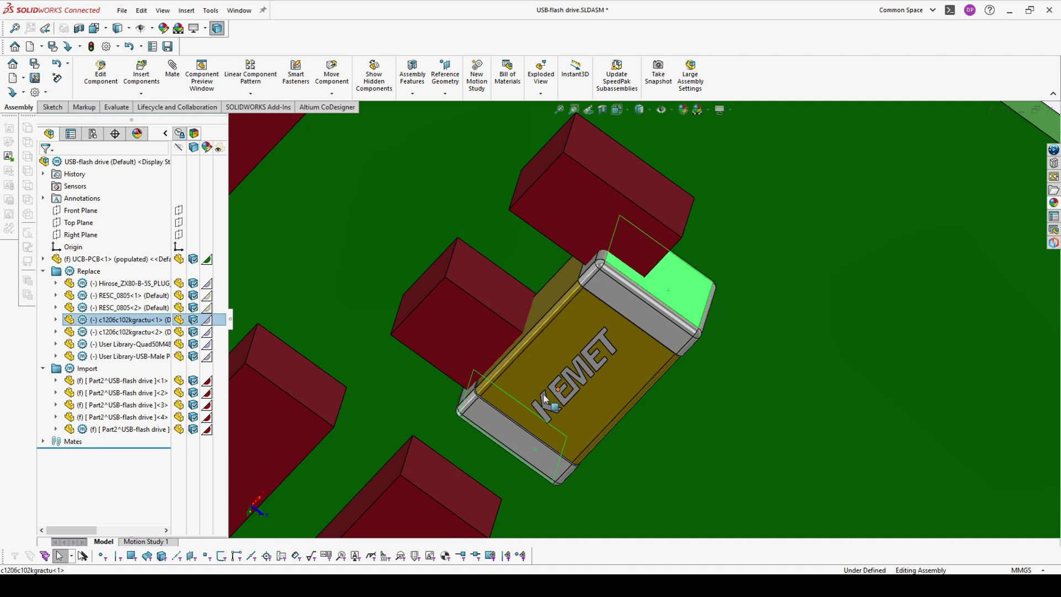
pyautogui.keyDown('ctrl'); pyautogui.click(463, 484); pyautogui.keyUp('ctrl')
pyautogui.scroll(6, 526, 463)
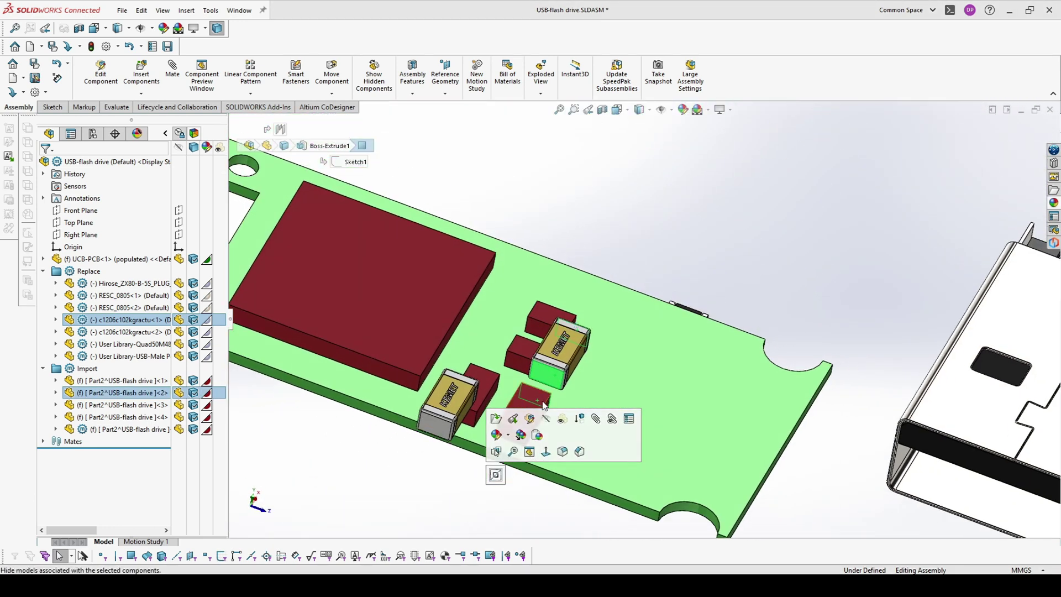
pyautogui.scroll(1, 536, 461)
pyautogui.moveTo(536, 461); pyautogui.dragTo(547, 435, button='middle')
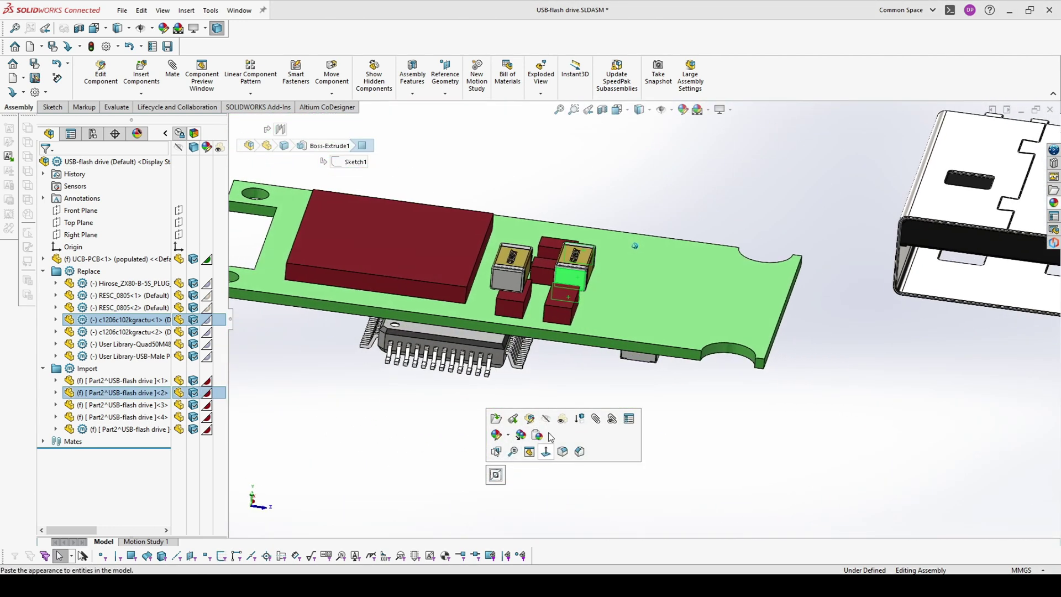
pyautogui.keyDown('ctrl'); pyautogui.click(568, 315); pyautogui.keyUp('ctrl')
pyautogui.click(597, 302)
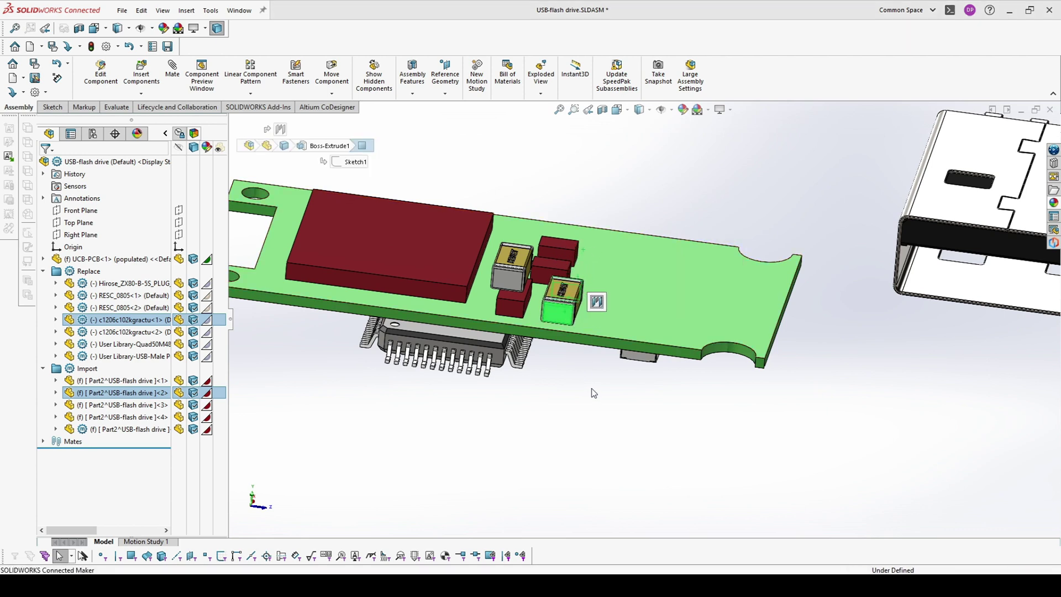
pyautogui.click(633, 305)
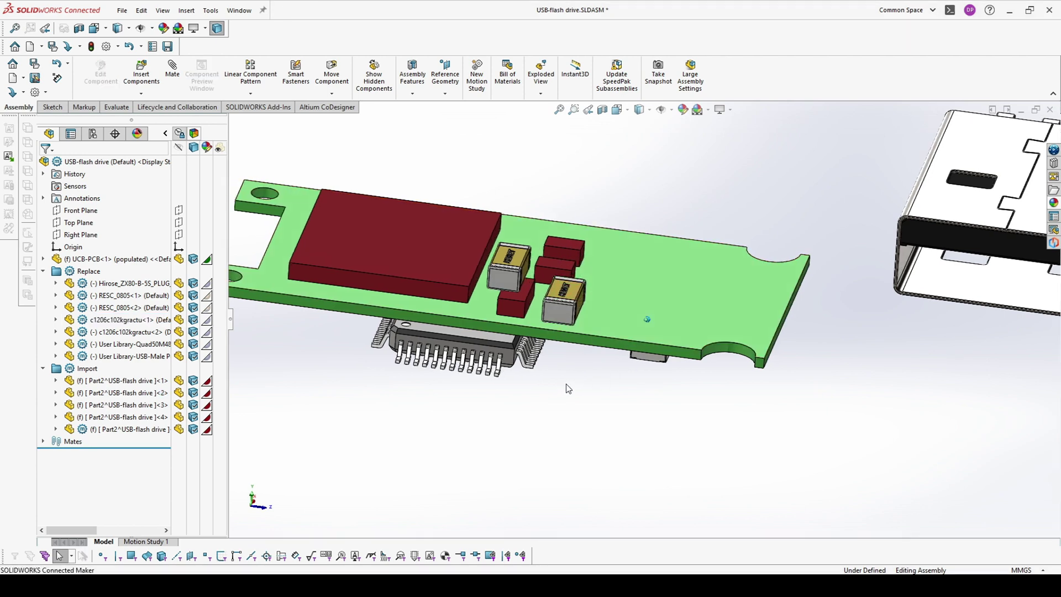
# Fix the mated c1206c102kgractu<1> capacitor in place and suppress the Replace folder.
pyautogui.scroll(-5, 561, 388)
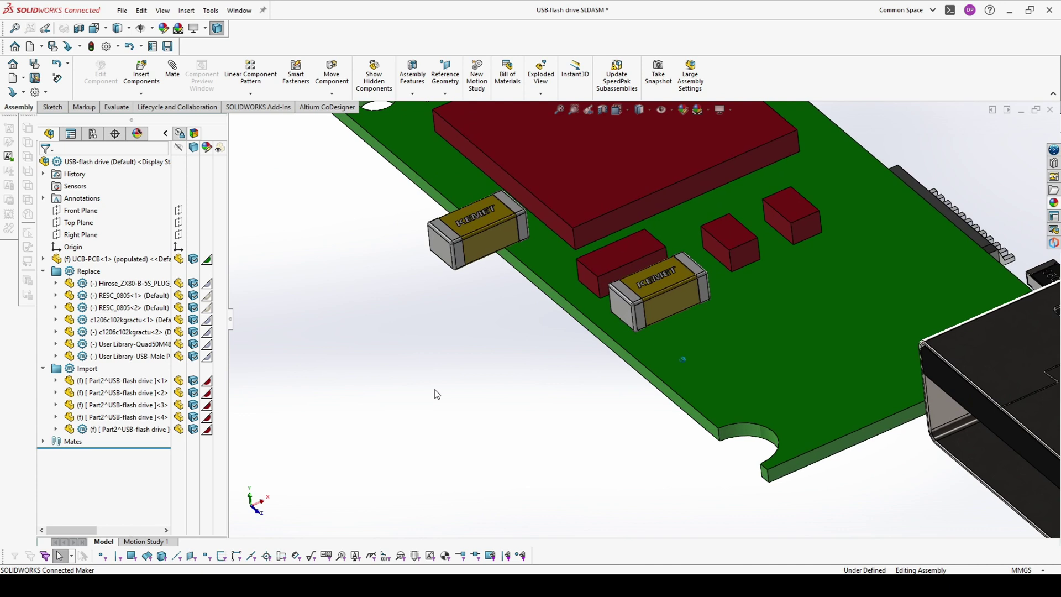
pyautogui.click(658, 306)
pyautogui.rightClick(659, 309)
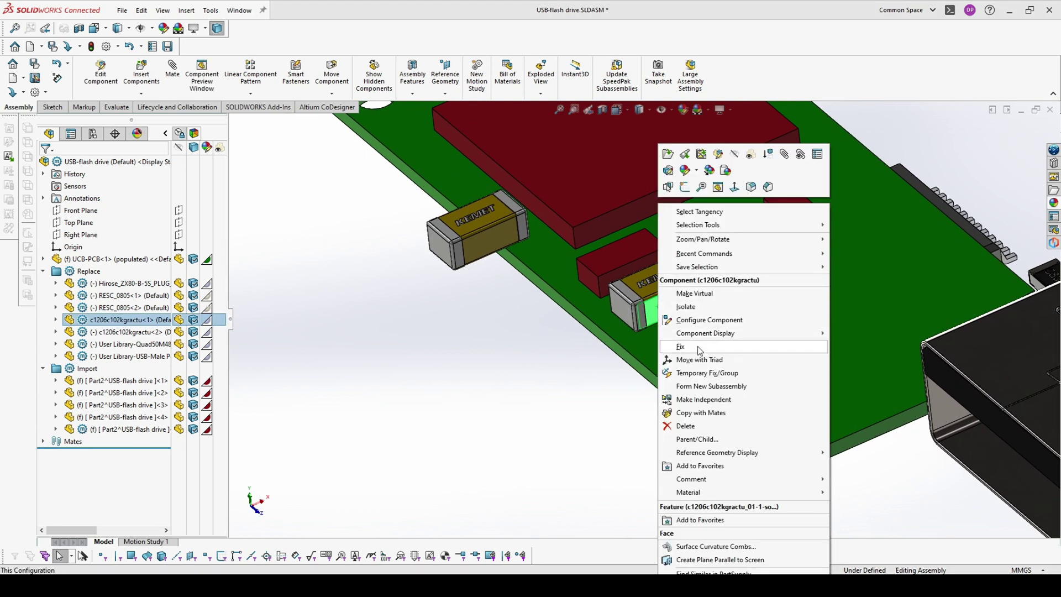
pyautogui.click(681, 346)
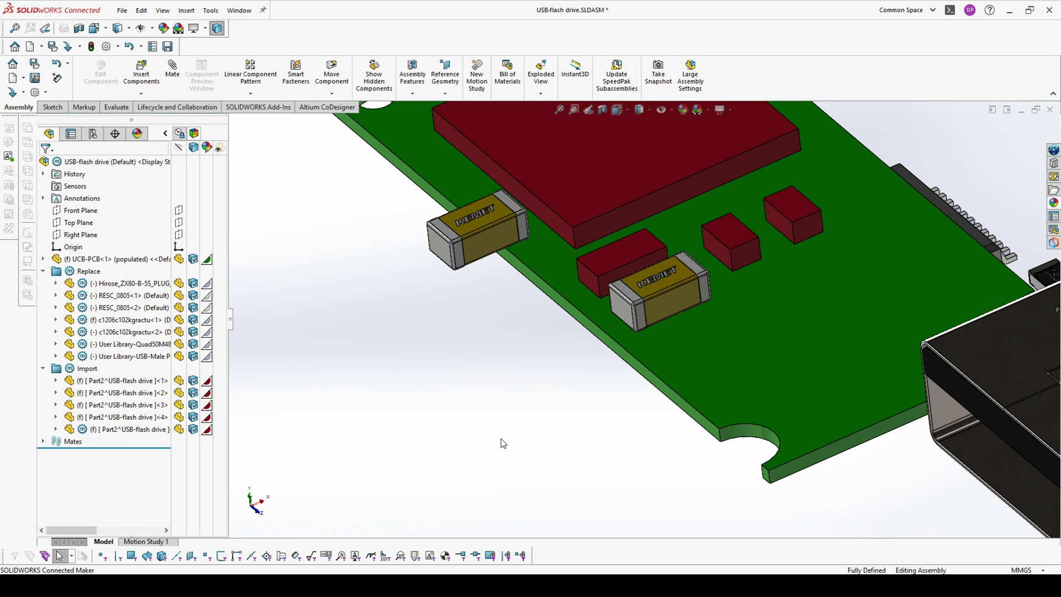
pyautogui.click(84, 272)
pyautogui.click(100, 238)
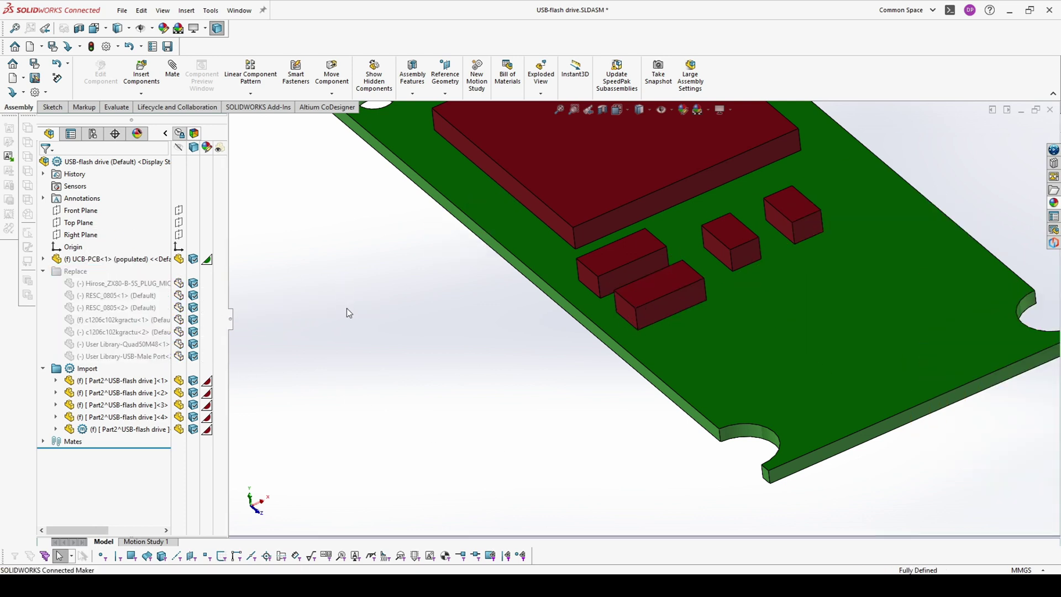
# Start editing the UCB-PCB part within the assembly and select its large flat board face.
pyautogui.moveTo(673, 324); pyautogui.dragTo(606, 424, button='middle')
pyautogui.click(529, 437)
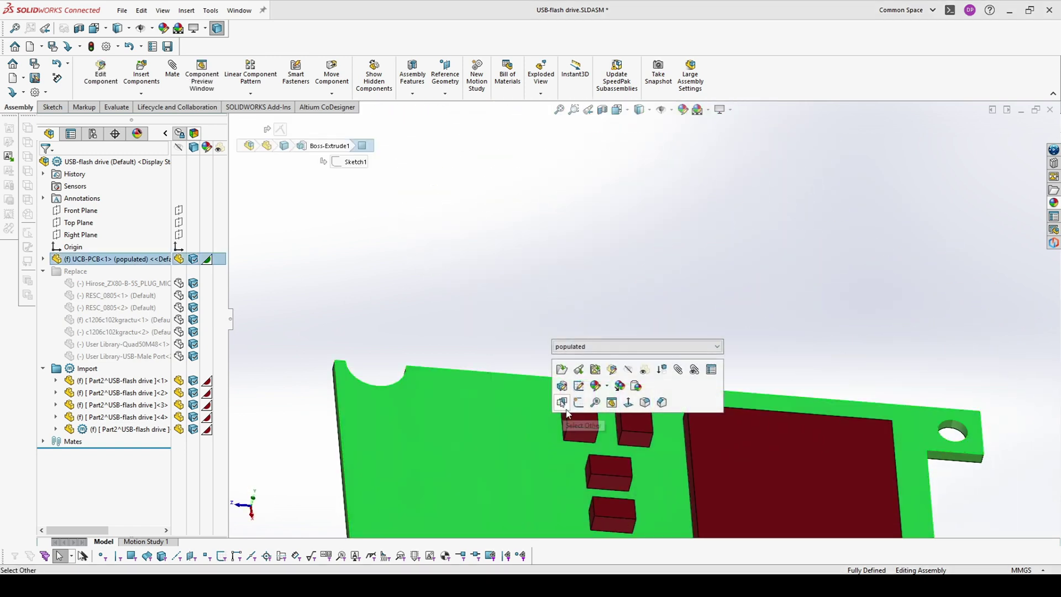
pyautogui.click(584, 389)
pyautogui.click(508, 423)
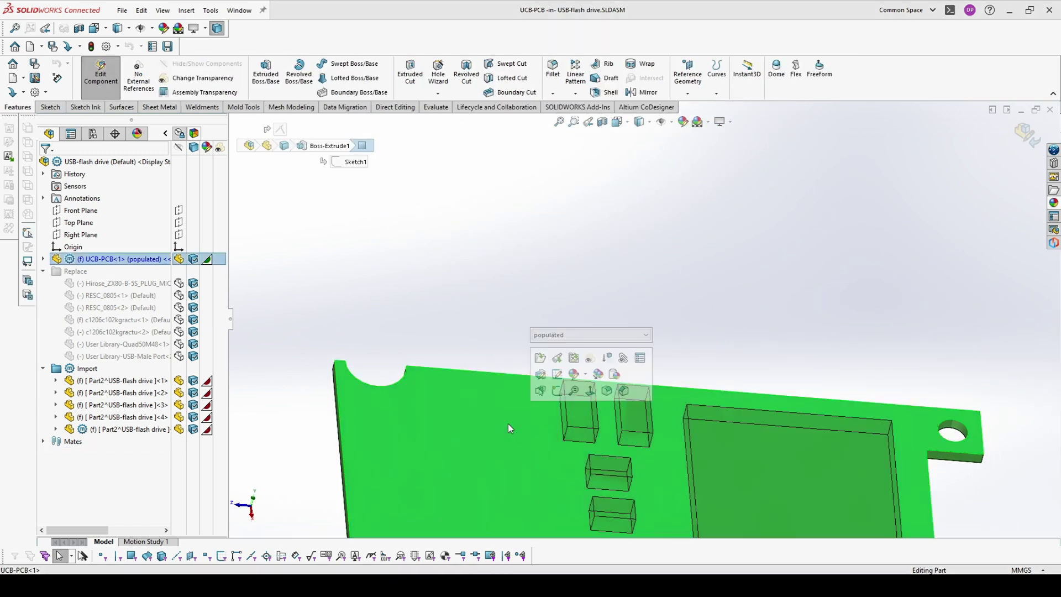
# Start a sketch on the board's large face and convert the large chip block's top face outline into it.
pyautogui.hotkey('ctrl', '5')
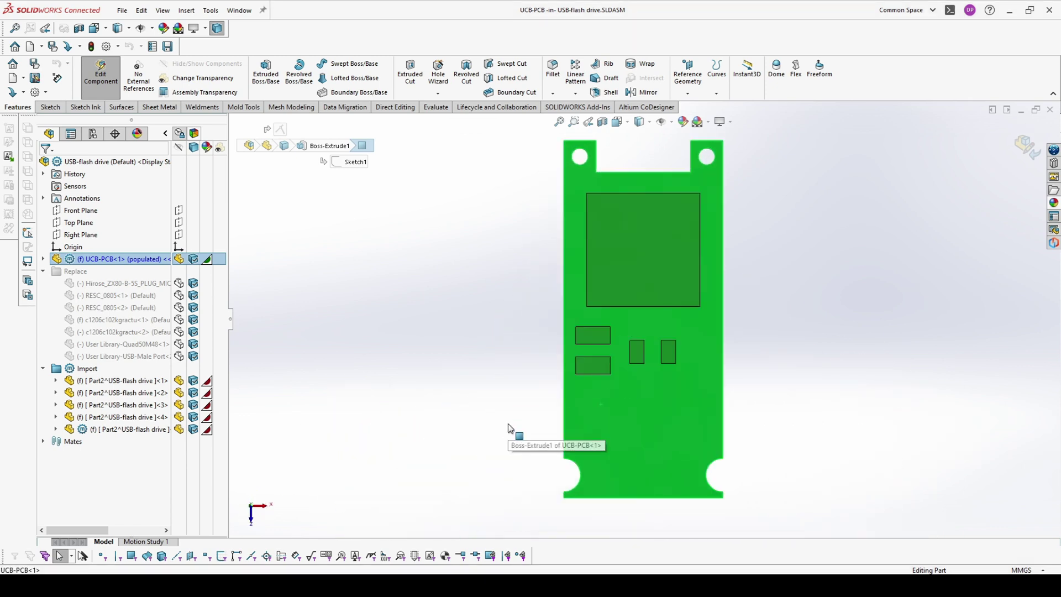
pyautogui.click(700, 382)
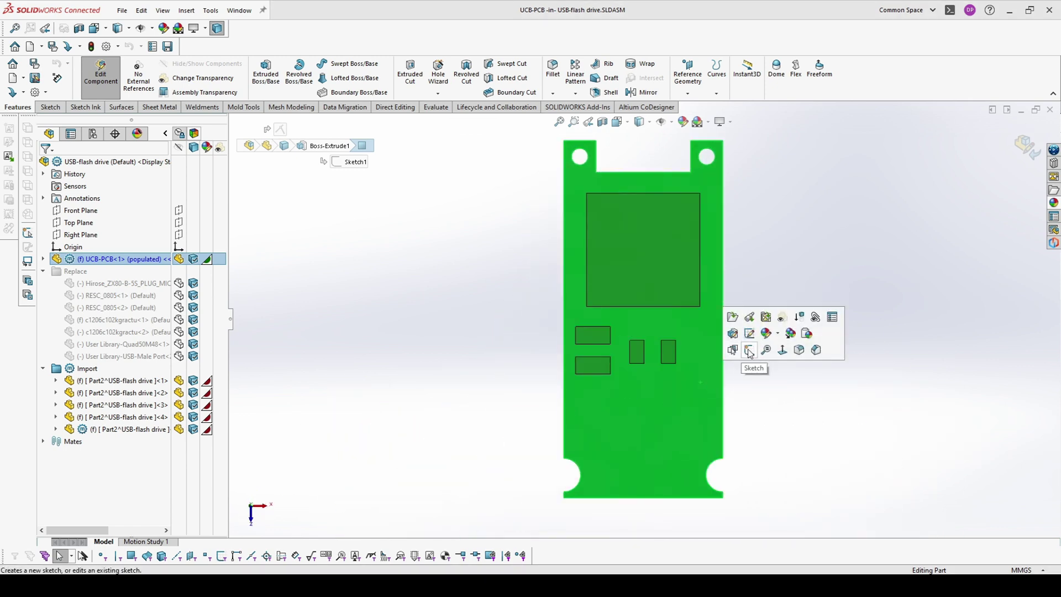
pyautogui.click(729, 348)
pyautogui.click(679, 265)
pyautogui.hotkey('ctrl', '7')
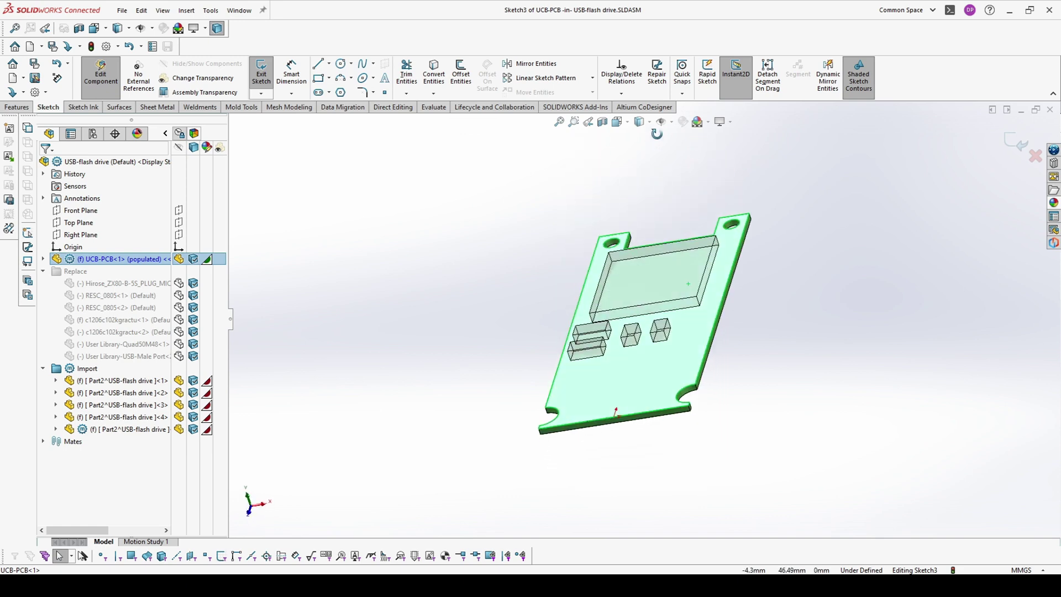
pyautogui.scroll(-4, 640, 289)
pyautogui.click(625, 296)
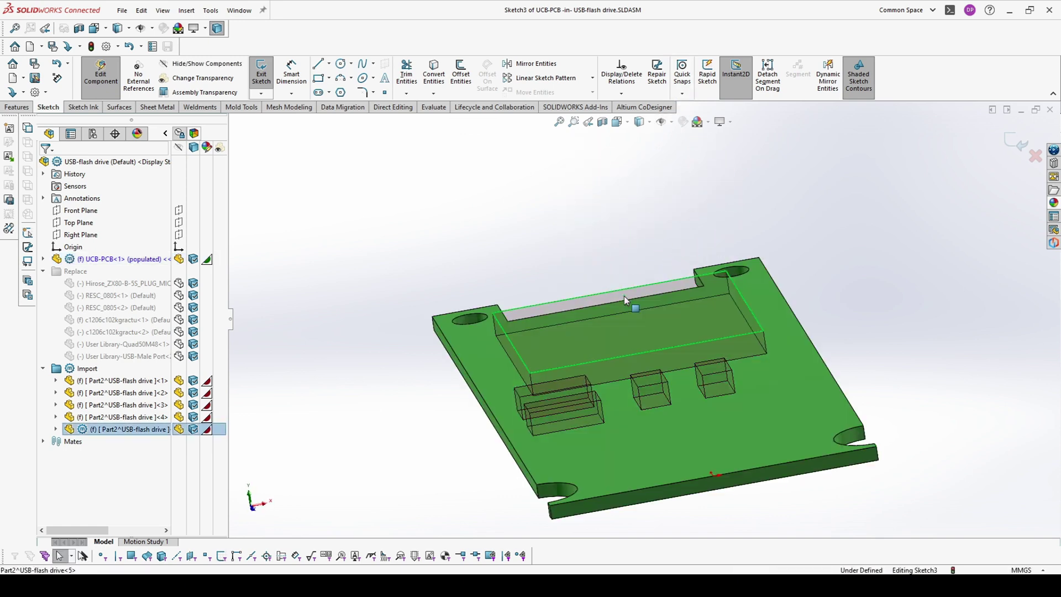
pyautogui.click(428, 81)
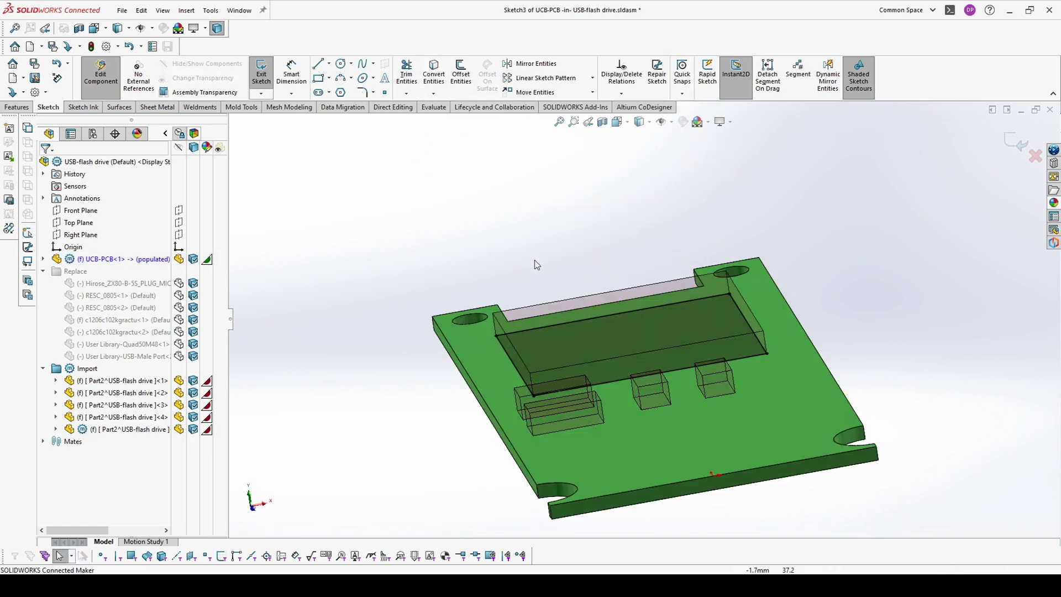
# Convert the top face outlines of blocks Part2^USB-flash drive<1> and <2> into the board sketch.
pyautogui.moveTo(535, 261)
pyautogui.mouseDown(button='middle')
pyautogui.moveTo(459, 311)
pyautogui.moveTo(501, 329)
pyautogui.mouseUp(button='middle')
pyautogui.click(558, 369)
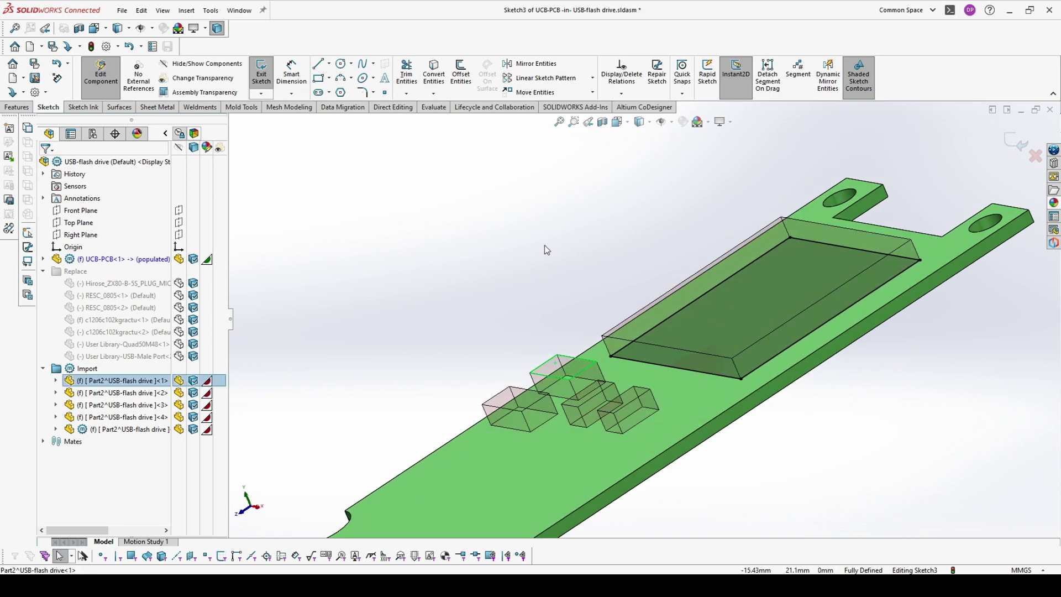
pyautogui.click(436, 79)
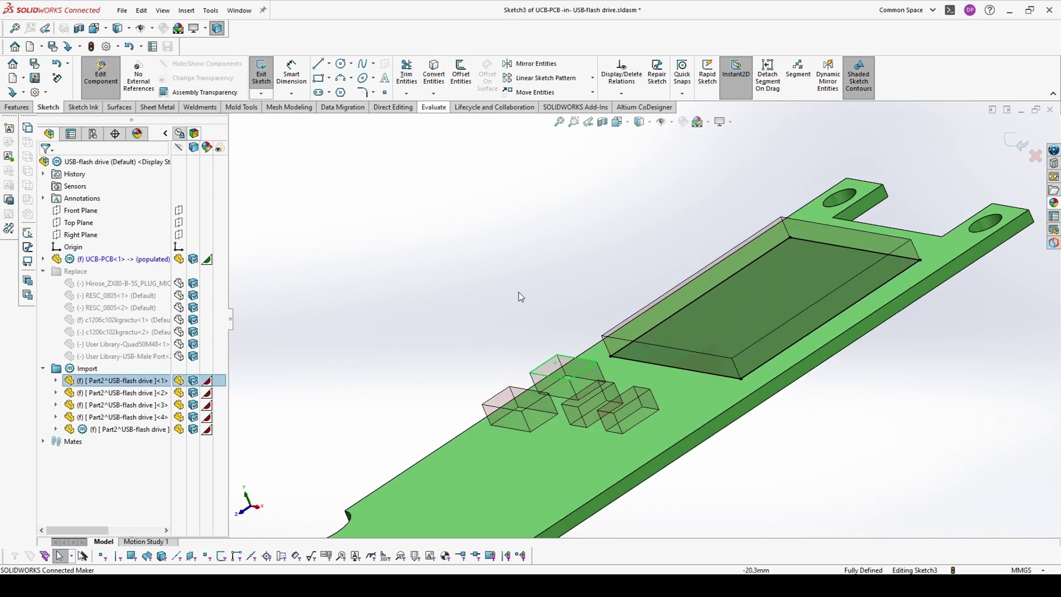
pyautogui.click(504, 398)
pyautogui.click(434, 80)
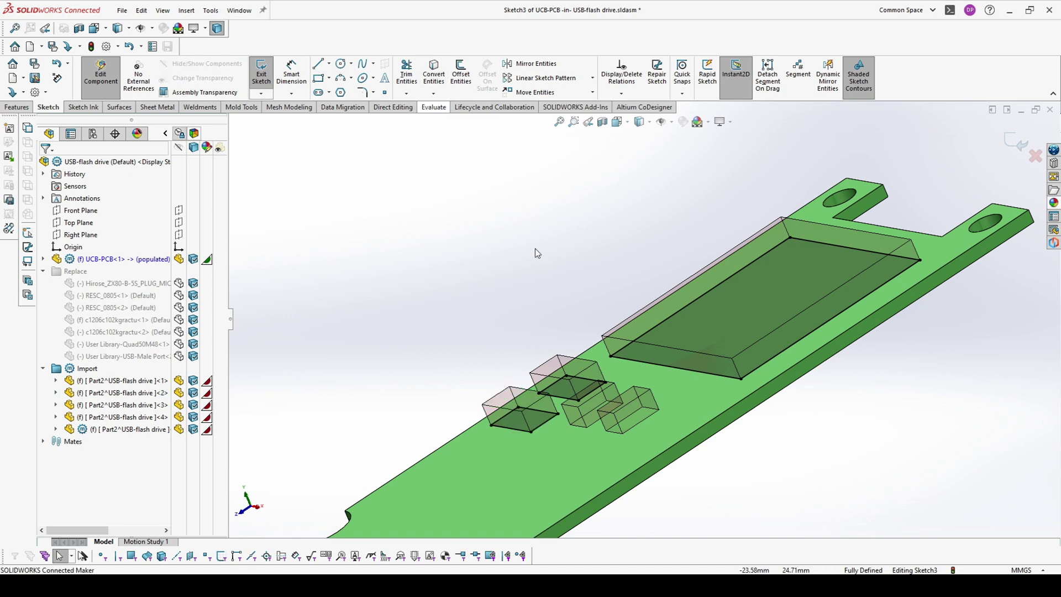
# Convert the top face outlines of the two smaller blocks, Part2^USB-flash drive<3> and <4>, into the board sketch.
pyautogui.moveTo(536, 255)
pyautogui.mouseDown(button='middle')
pyautogui.moveTo(632, 290)
pyautogui.moveTo(707, 301)
pyautogui.mouseUp(button='middle')
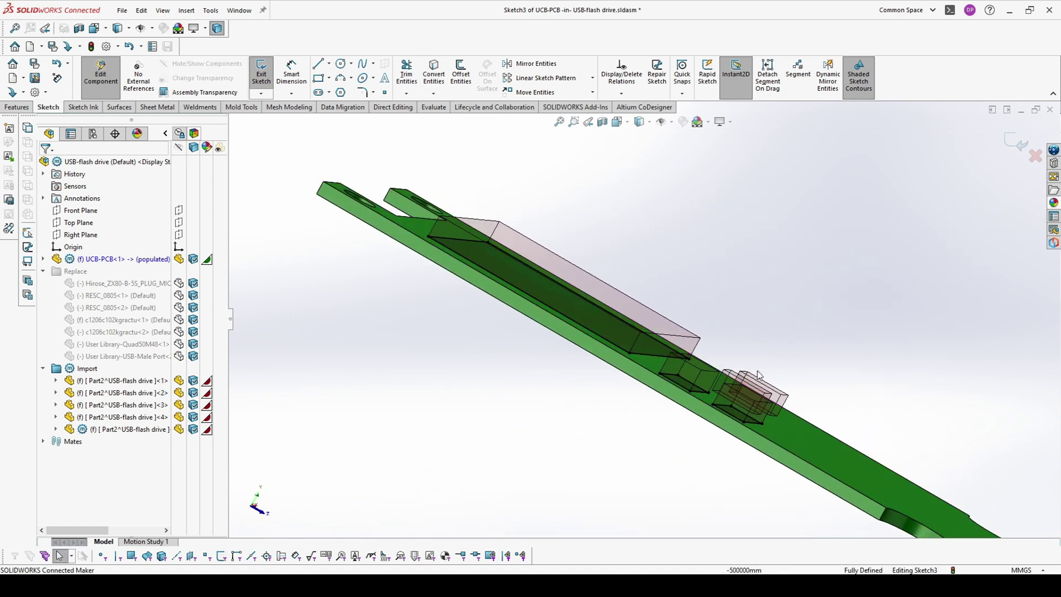
pyautogui.scroll(-5, 779, 381)
pyautogui.click(658, 354)
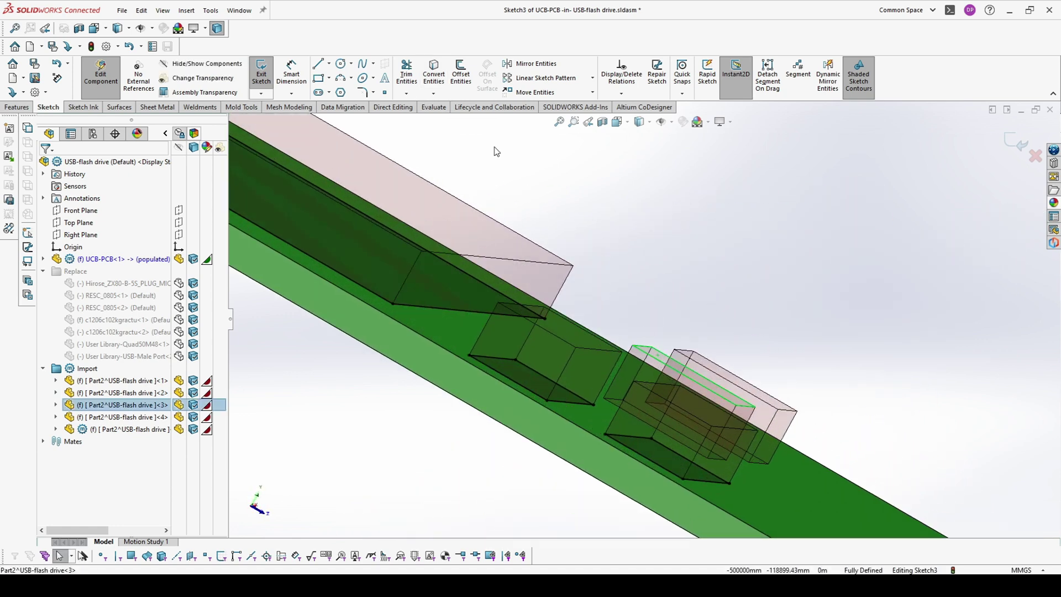
pyautogui.click(447, 82)
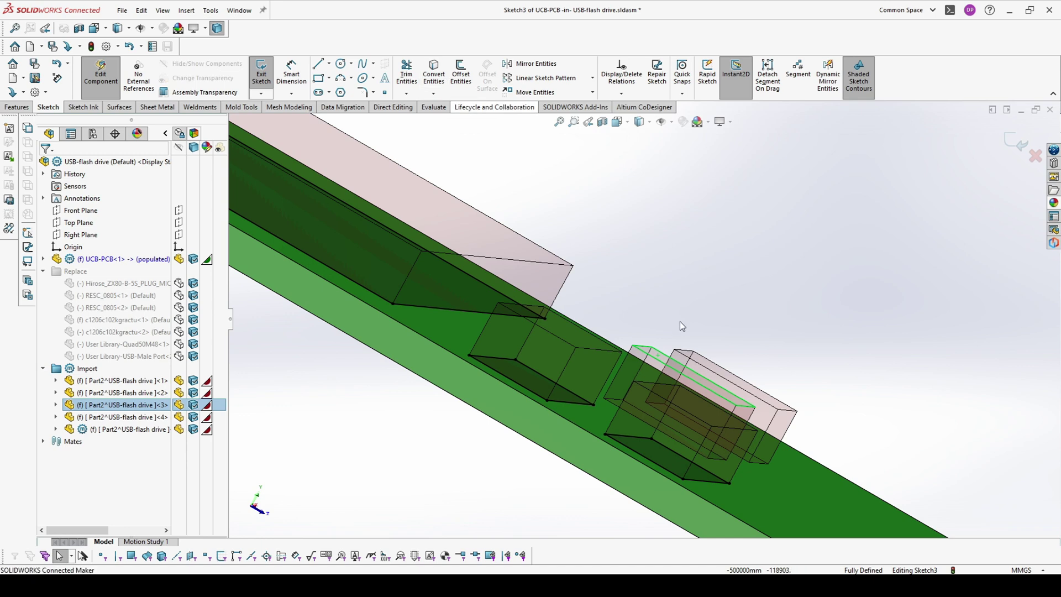
pyautogui.click(704, 366)
pyautogui.click(449, 83)
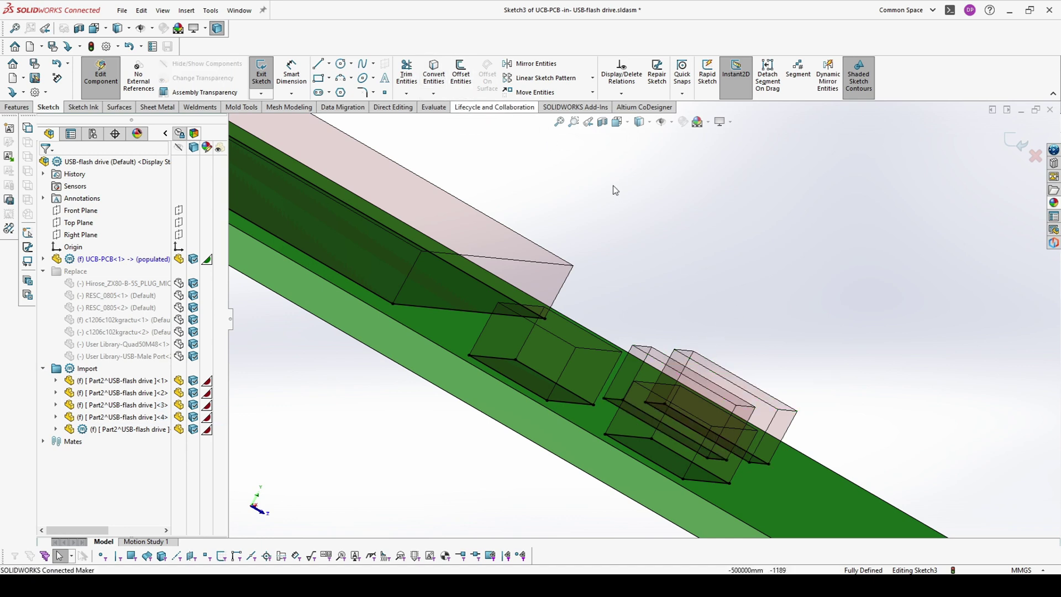
# Delete all relations in the board sketch so the converted outlines no longer reference the blocks.
pyautogui.scroll(2, 724, 286)
pyautogui.moveTo(636, 319)
pyautogui.mouseDown(button='middle')
pyautogui.moveTo(560, 351)
pyautogui.moveTo(672, 398)
pyautogui.moveTo(685, 434)
pyautogui.mouseUp(button='middle')
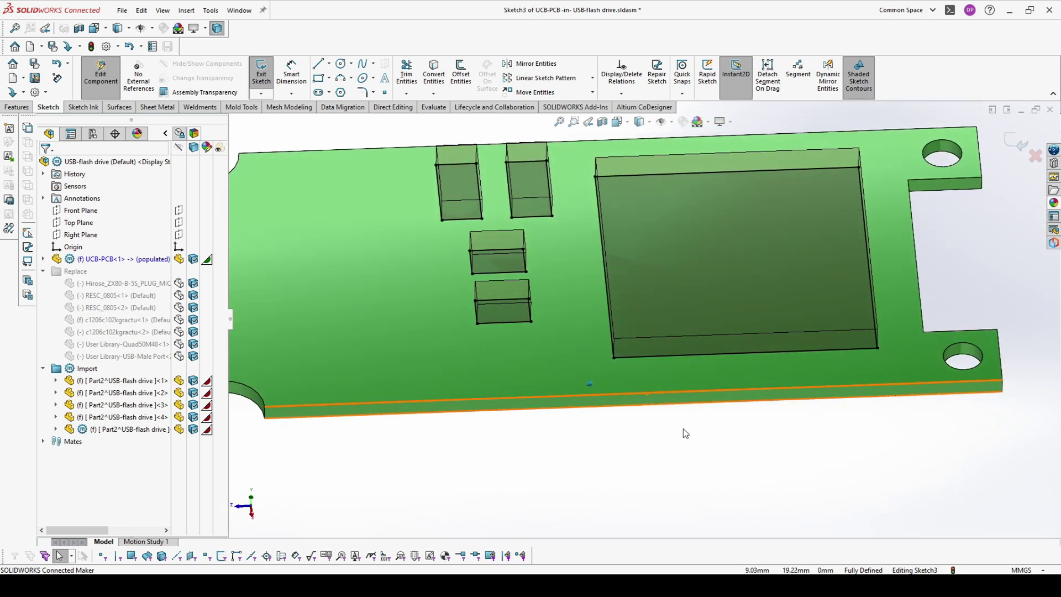
pyautogui.rightClick(685, 434)
pyautogui.click(735, 532)
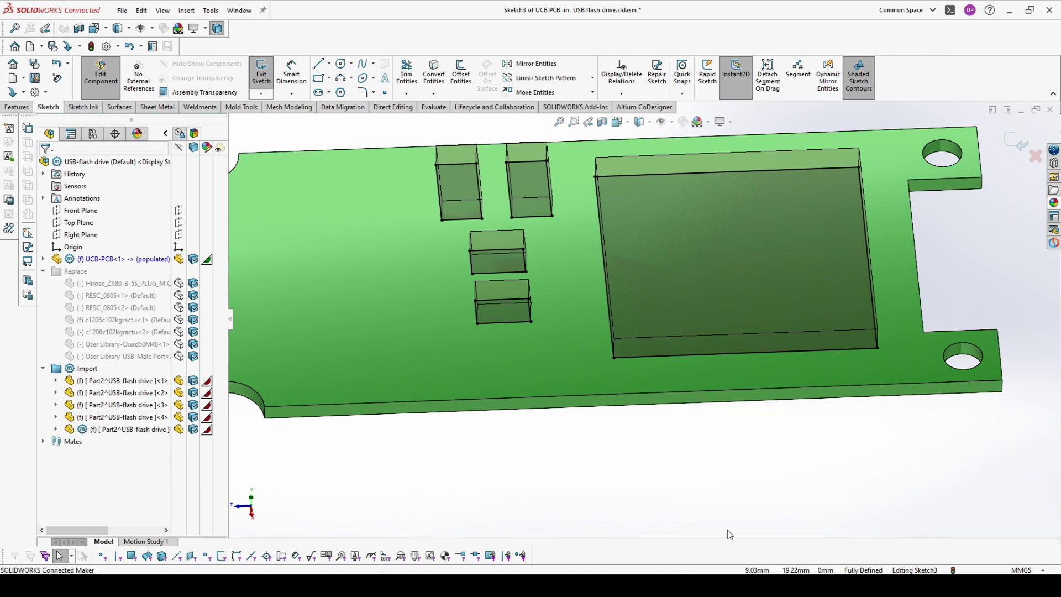
pyautogui.click(156, 360)
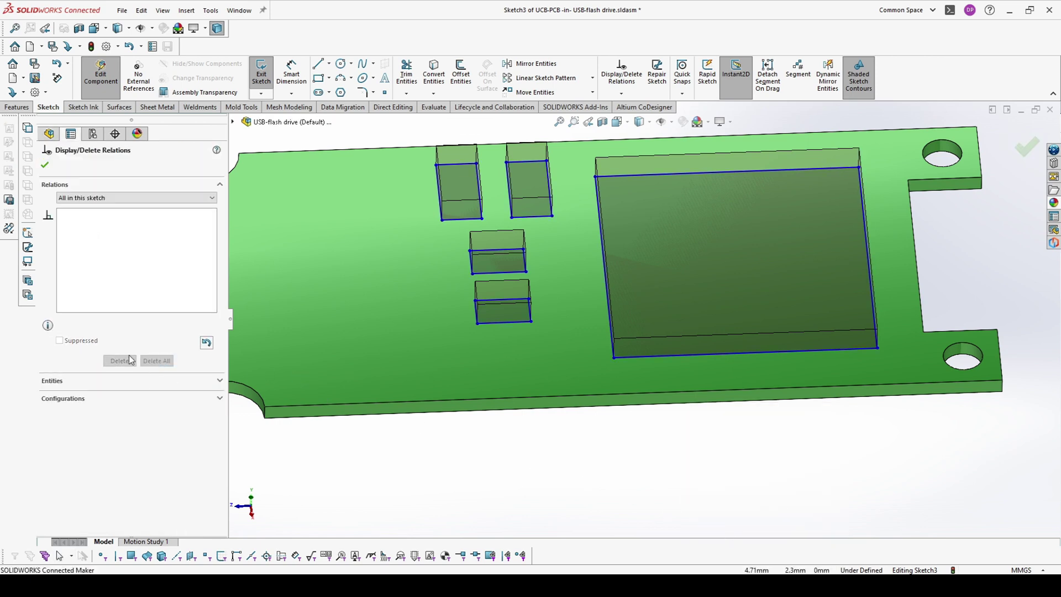
pyautogui.click(45, 165)
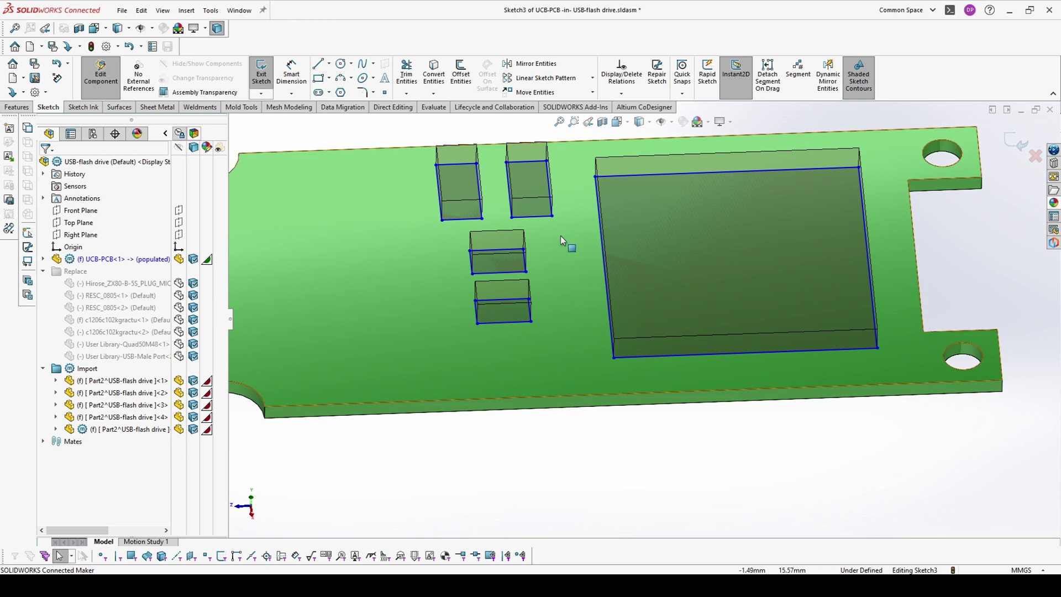
# Split the board's large face with a projection Split Line based on the current sketch.
pyautogui.click(25, 107)
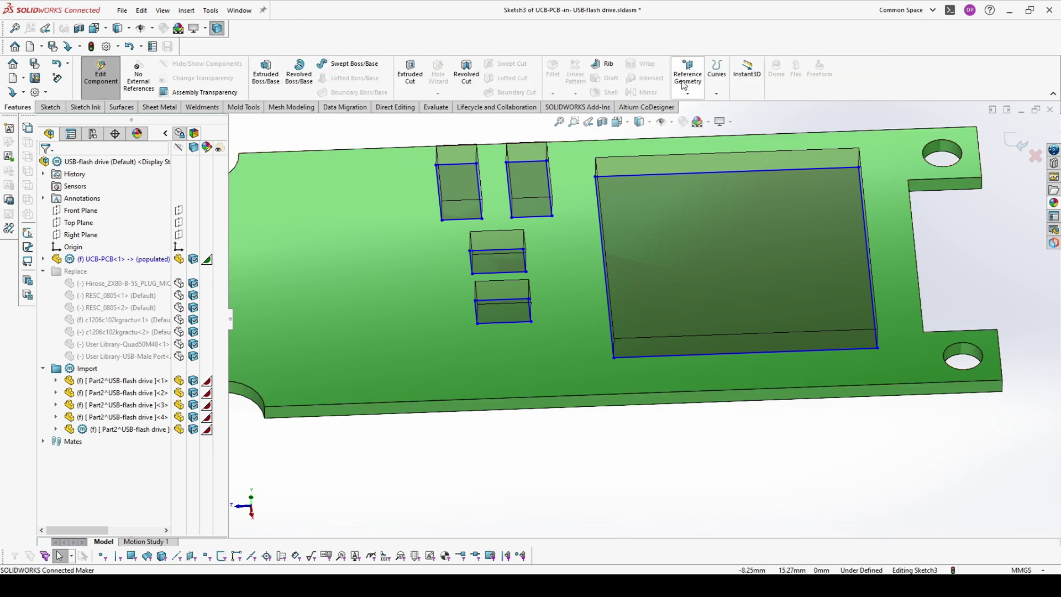
pyautogui.click(717, 94)
pyautogui.click(725, 108)
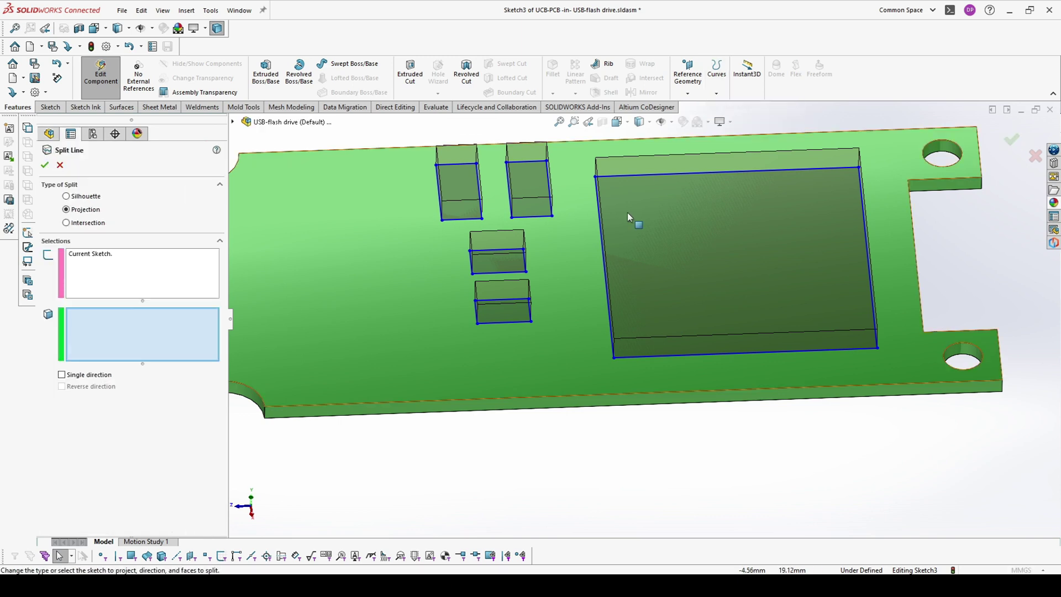
pyautogui.click(570, 286)
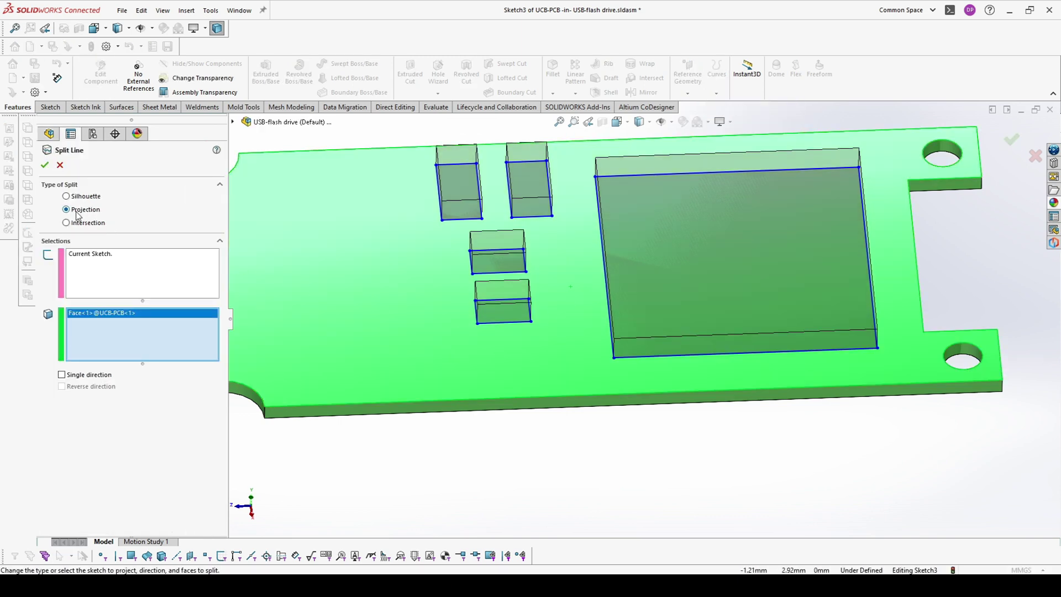
pyautogui.click(45, 165)
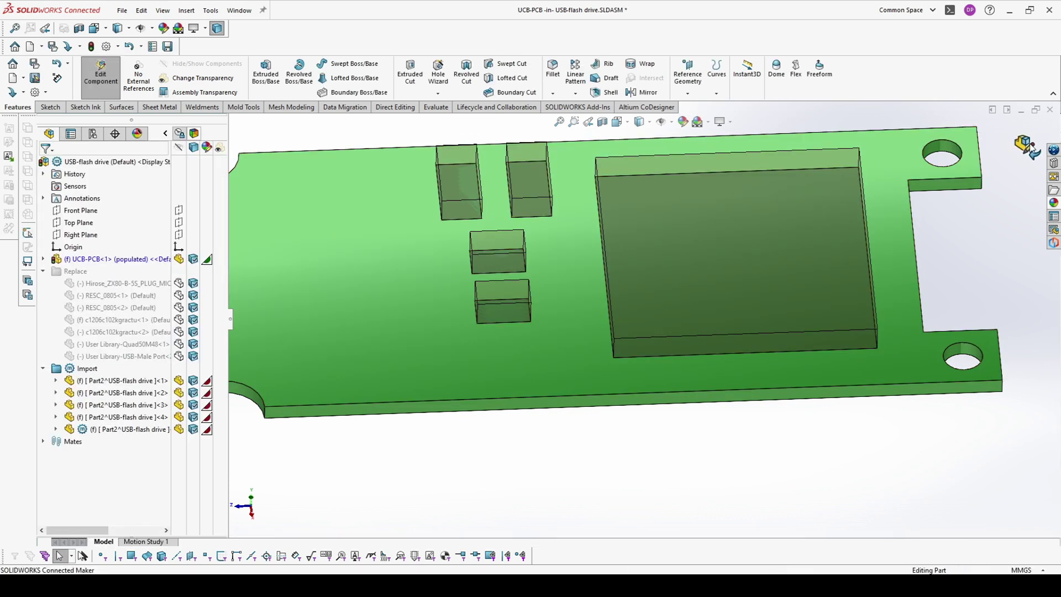
# Finish editing the board part and delete the red blocks Part2^USB-flash drive<1> and <2> from the assembly.
pyautogui.click(1029, 148)
pyautogui.moveTo(672, 299)
pyautogui.mouseDown(button='middle')
pyautogui.moveTo(795, 283)
pyautogui.moveTo(687, 292)
pyautogui.mouseUp(button='middle')
pyautogui.click(82, 369)
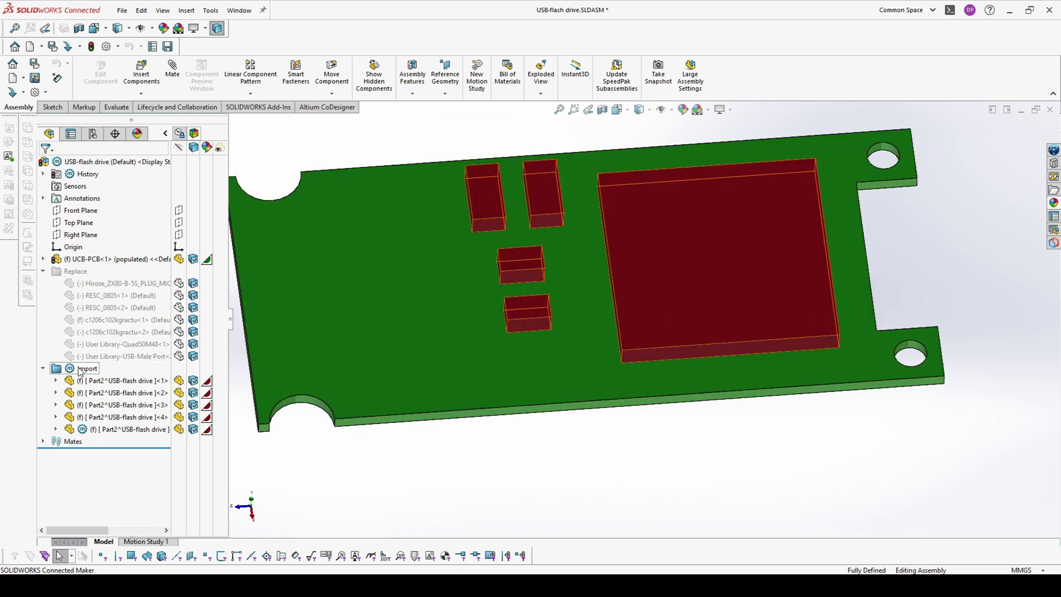
pyautogui.click(110, 380)
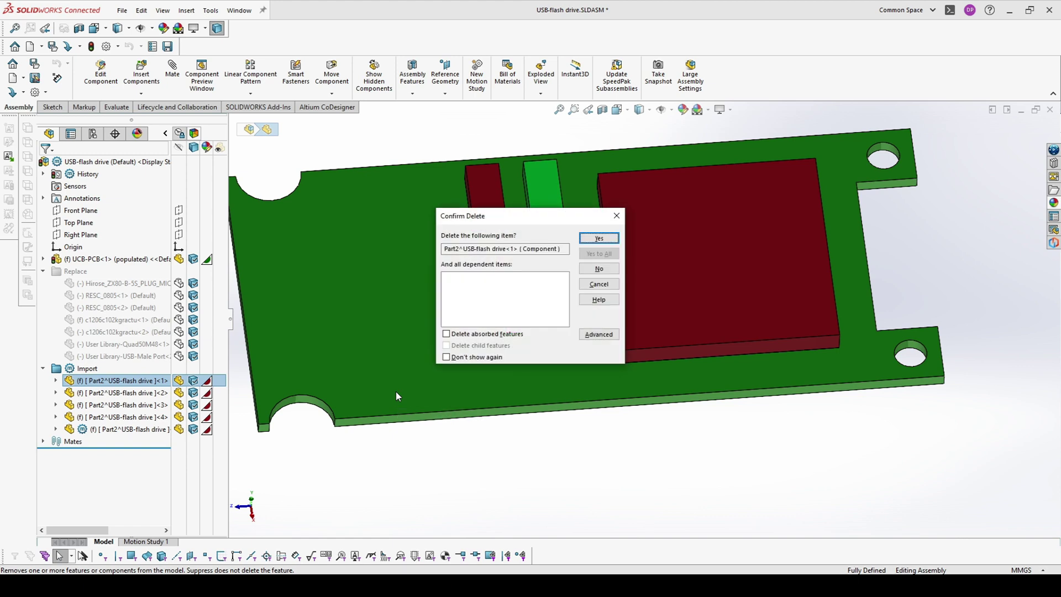
pyautogui.press('Return')
pyautogui.click(122, 382)
pyautogui.press('Delete')
pyautogui.press('Return')
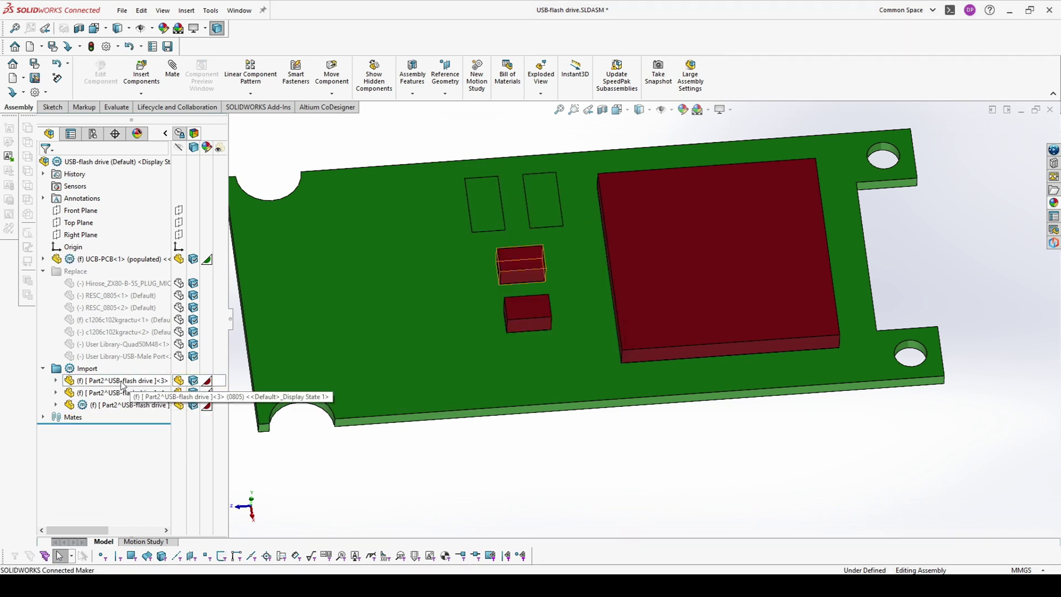
# Delete the remaining red blocks Part2^USB-flash drive<3>, <4> and <5>, along with the emptied Import folder.
pyautogui.click(122, 382)
pyautogui.press('Delete')
pyautogui.press('Return')
pyautogui.press('Delete')
pyautogui.press('Return')
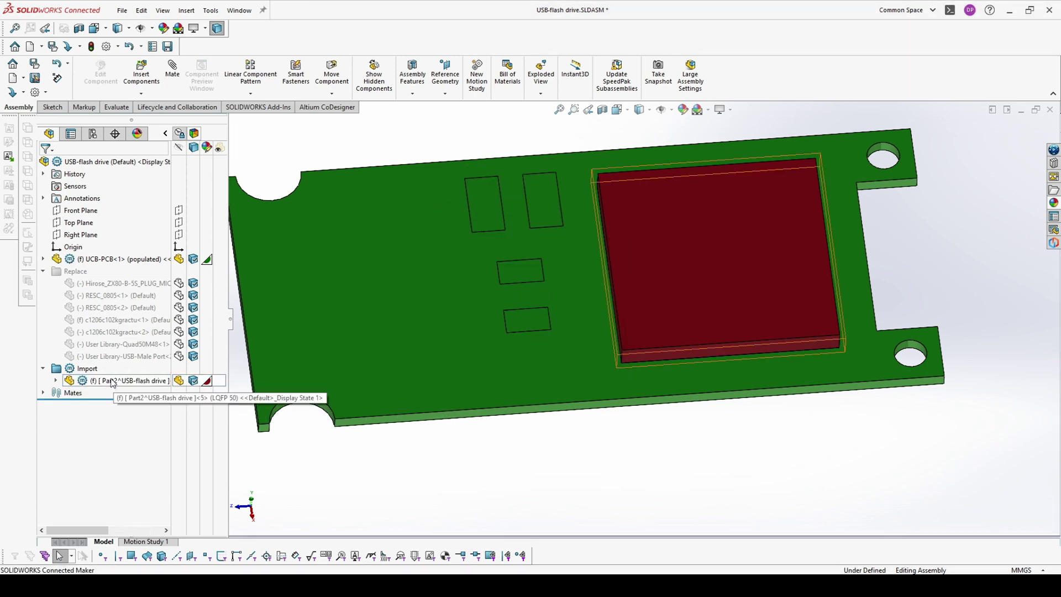
pyautogui.click(108, 380)
pyautogui.press('Delete')
pyautogui.press('Return')
pyautogui.press('Delete')
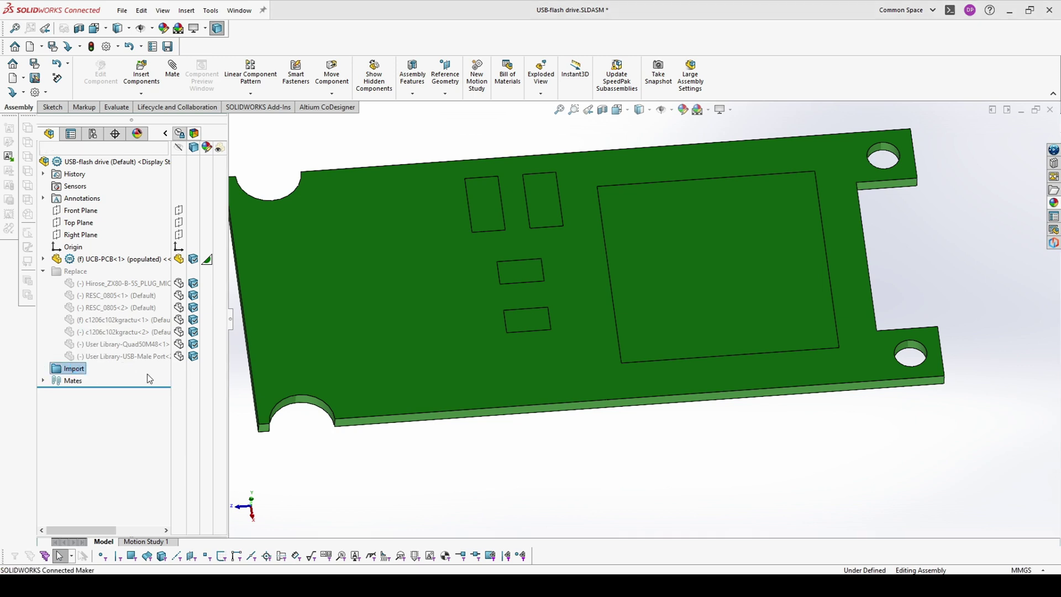
pyautogui.press('Return')
# Check that the component footprints on the board can be selected as separate faces.
pyautogui.moveTo(519, 396); pyautogui.dragTo(583, 358, button='middle')
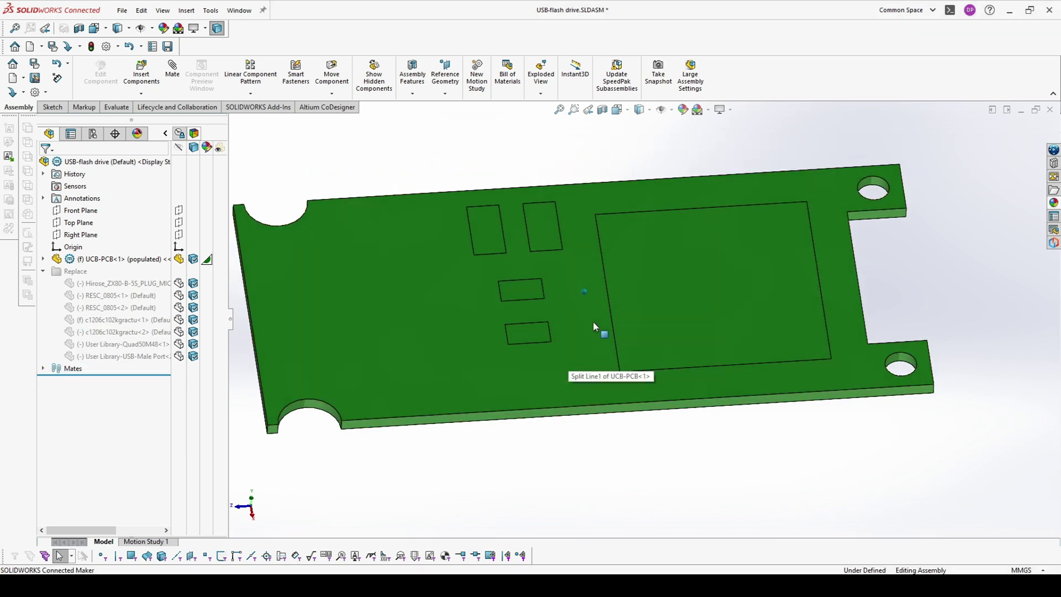
pyautogui.moveTo(546, 287); pyautogui.dragTo(538, 280, button='middle')
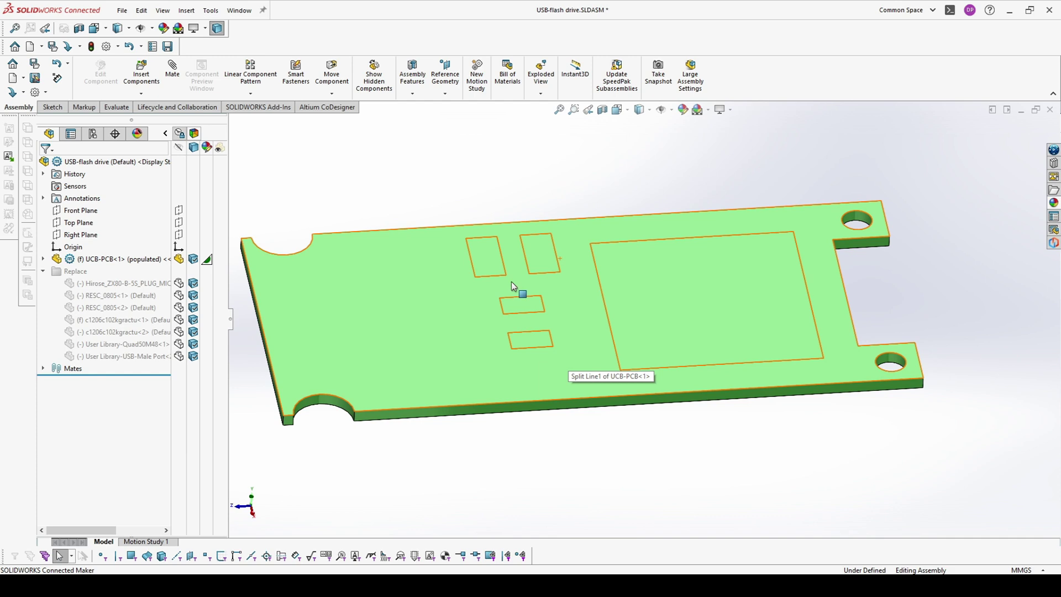
pyautogui.click(541, 262)
pyautogui.click(660, 295)
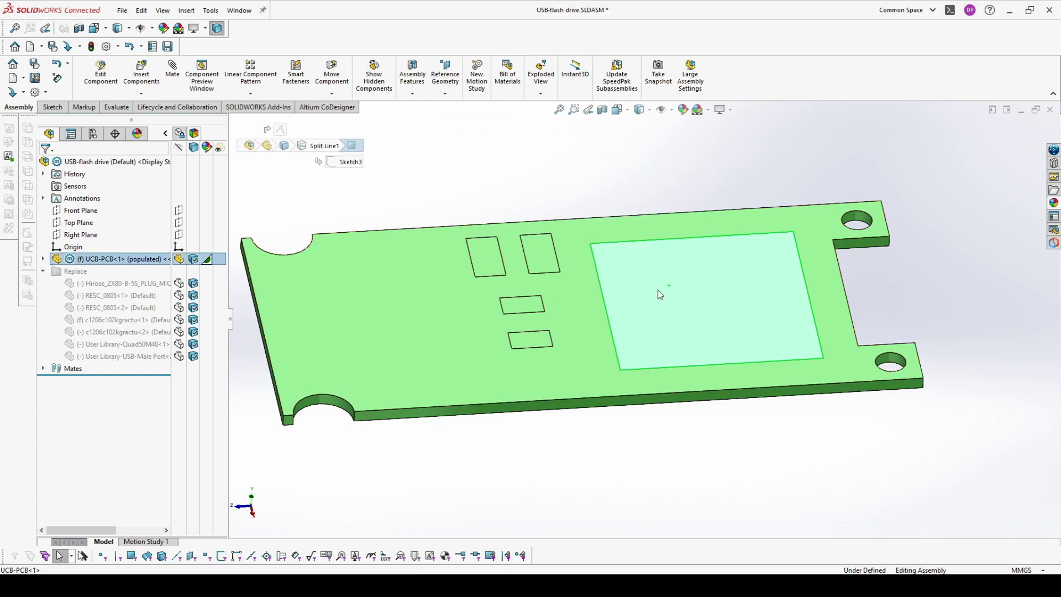
pyautogui.click(530, 339)
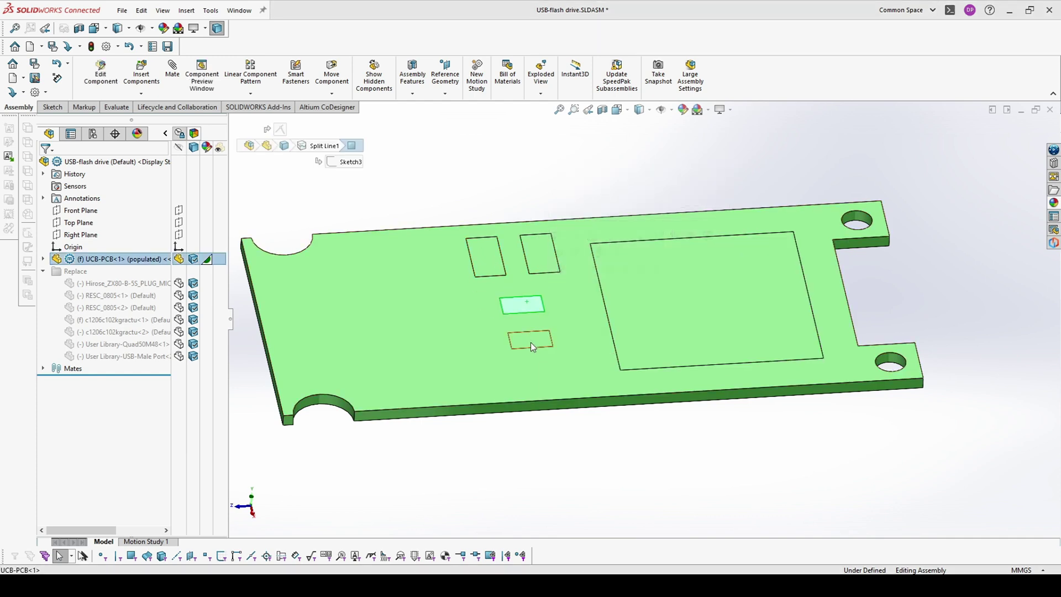
pyautogui.click(522, 462)
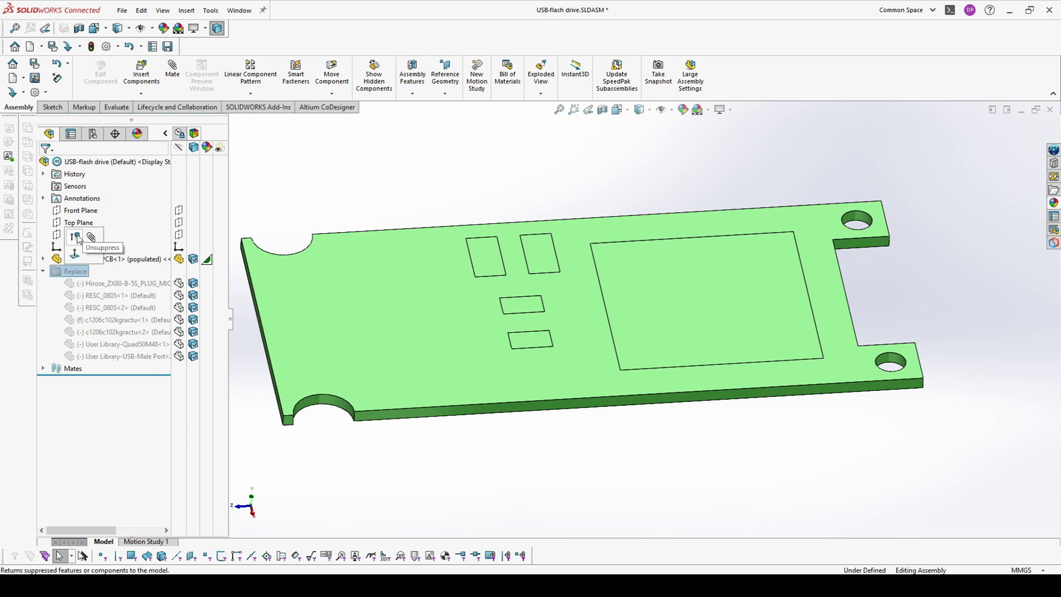
# Unsuppress the Replace folder and mate the underside of capacitor c1206c102kgractu<2> to its empty board footprint with Profile Center.
pyautogui.moveTo(490, 203); pyautogui.dragTo(490, 326, button='middle')
pyautogui.click(456, 151)
pyautogui.scroll(-5, 357, 310)
pyautogui.click(496, 322)
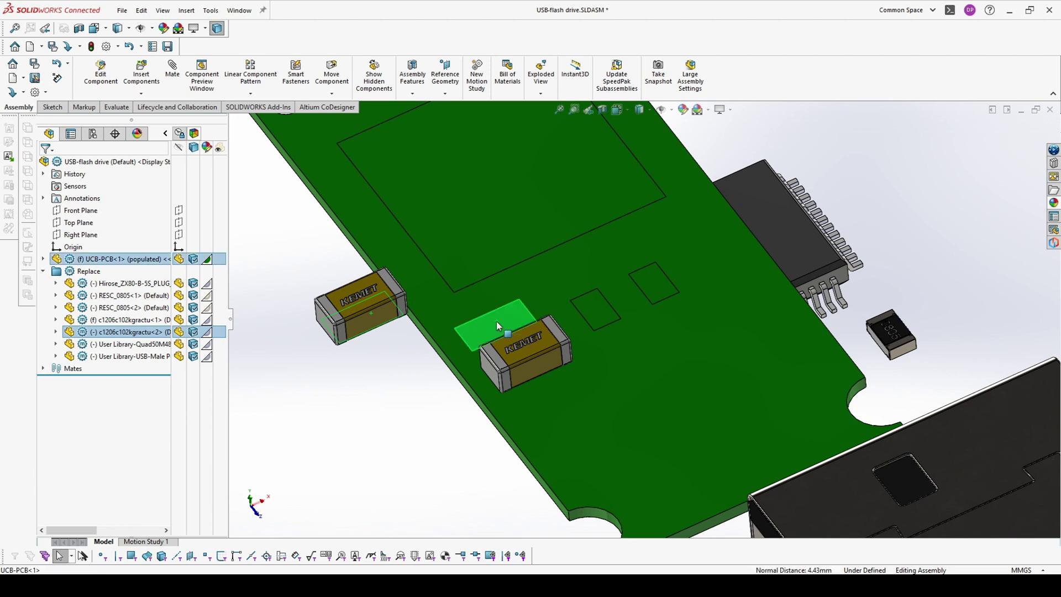
pyautogui.click(634, 311)
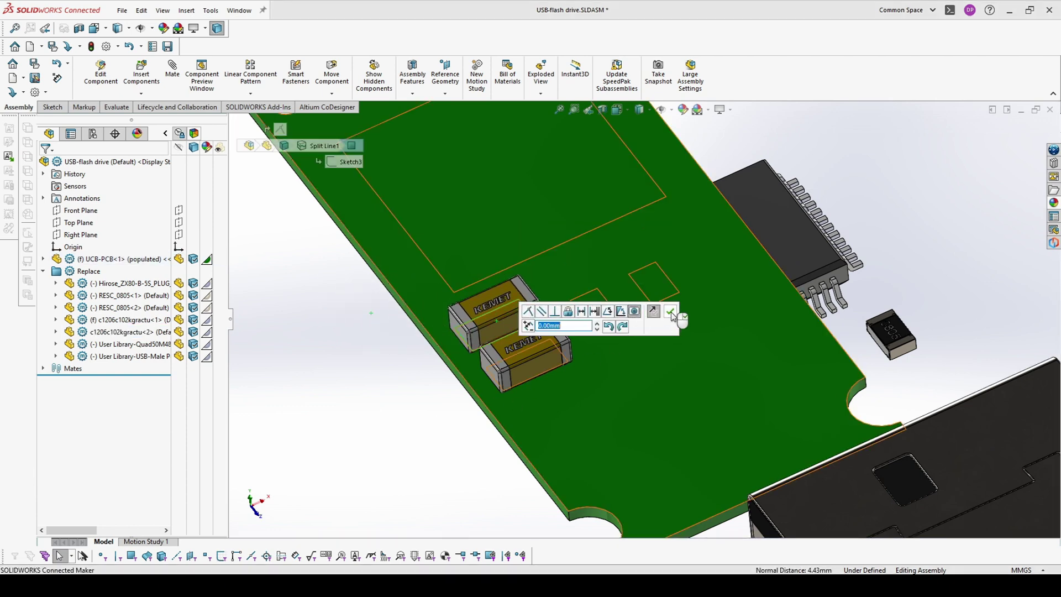
pyautogui.click(670, 312)
# Mate the underside of resistor RESC_0805<1> to the board footprint nearest the capacitors with Profile Center.
pyautogui.moveTo(642, 347); pyautogui.dragTo(675, 345, button='middle')
pyautogui.click(785, 358)
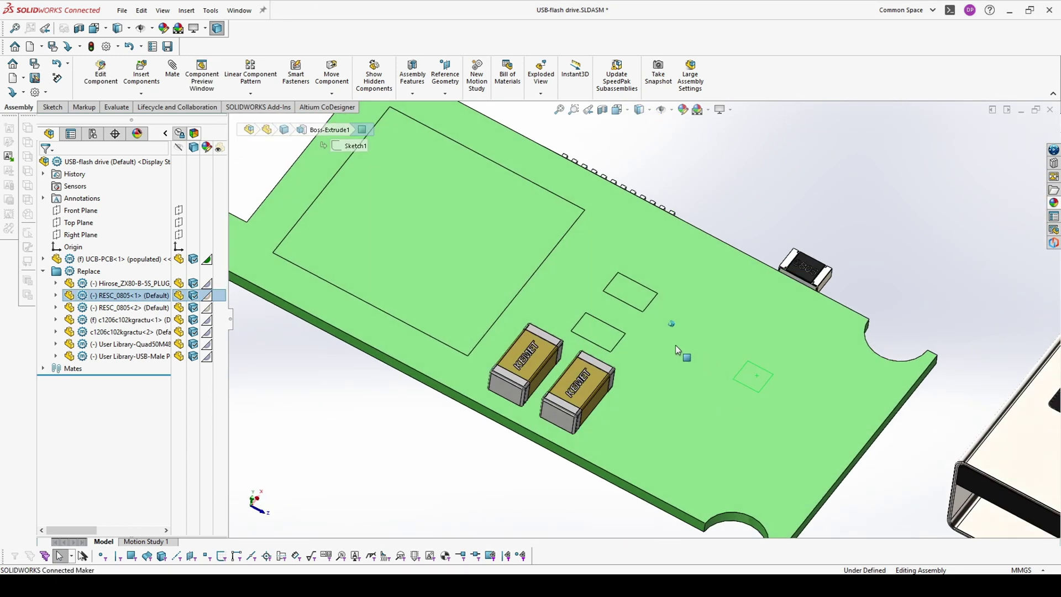
pyautogui.keyDown('ctrl'); pyautogui.click(599, 334); pyautogui.keyUp('ctrl')
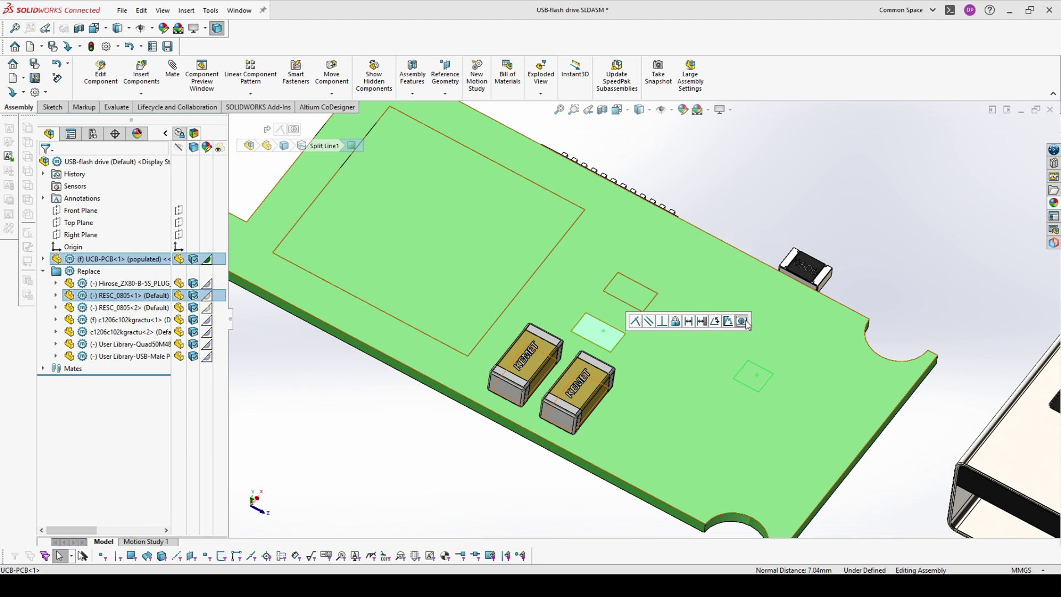
pyautogui.click(743, 322)
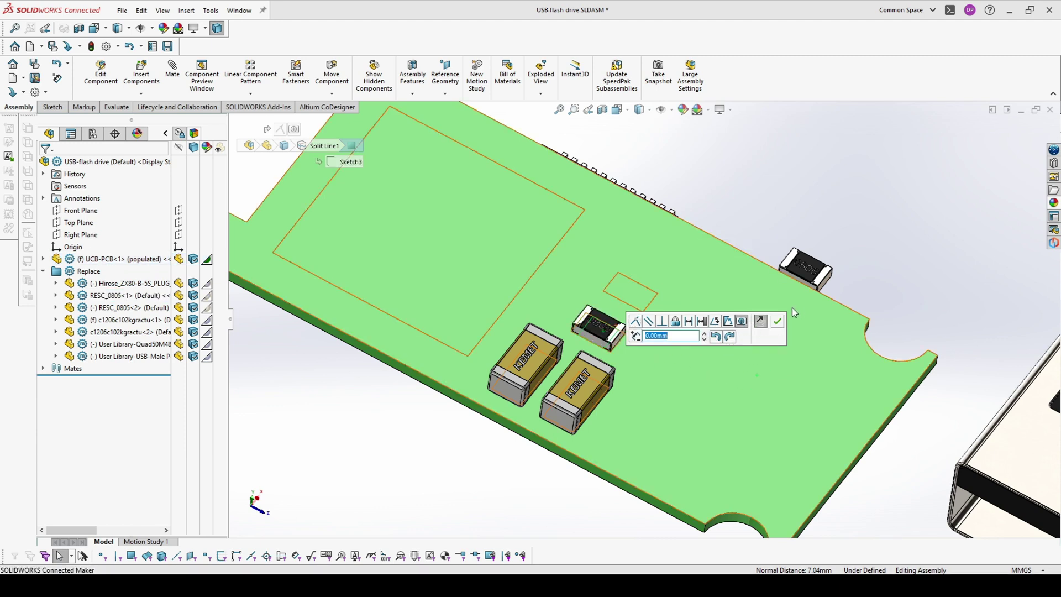
pyautogui.click(777, 323)
# Mate the underside of resistor RESC_0805<2> to the remaining small board footprint with Profile Center.
pyautogui.moveTo(776, 340); pyautogui.dragTo(698, 269, button='middle')
pyautogui.click(794, 404)
pyautogui.scroll(-3, 698, 268)
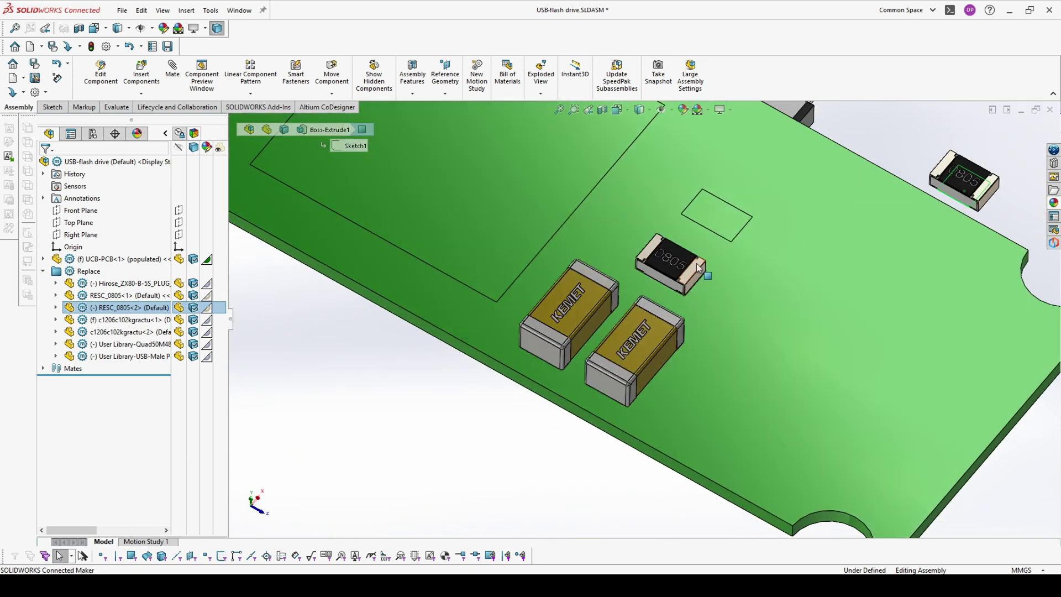
pyautogui.keyDown('ctrl'); pyautogui.click(720, 221); pyautogui.keyUp('ctrl')
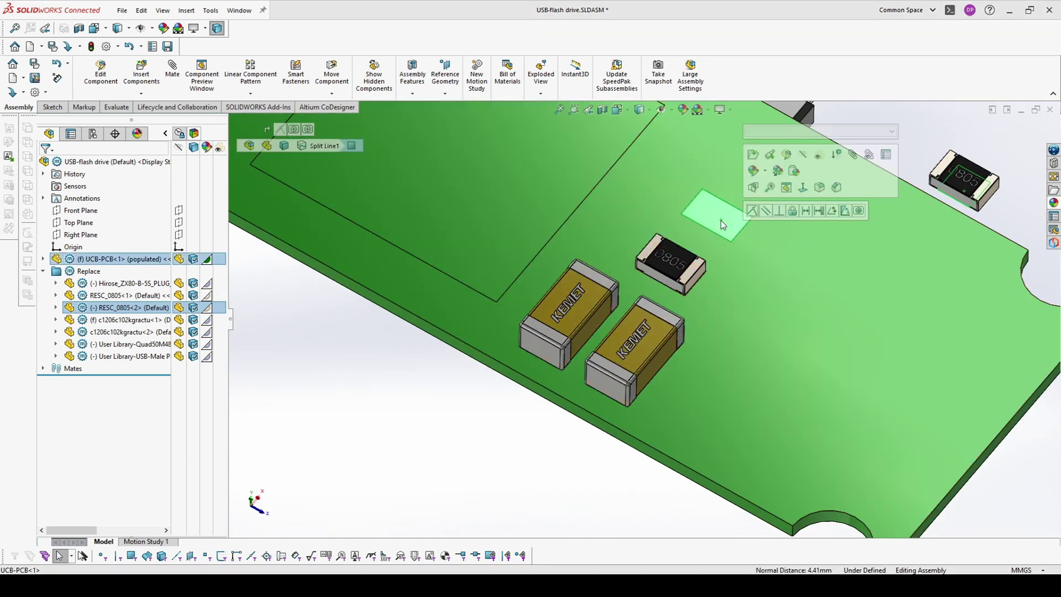
pyautogui.click(858, 211)
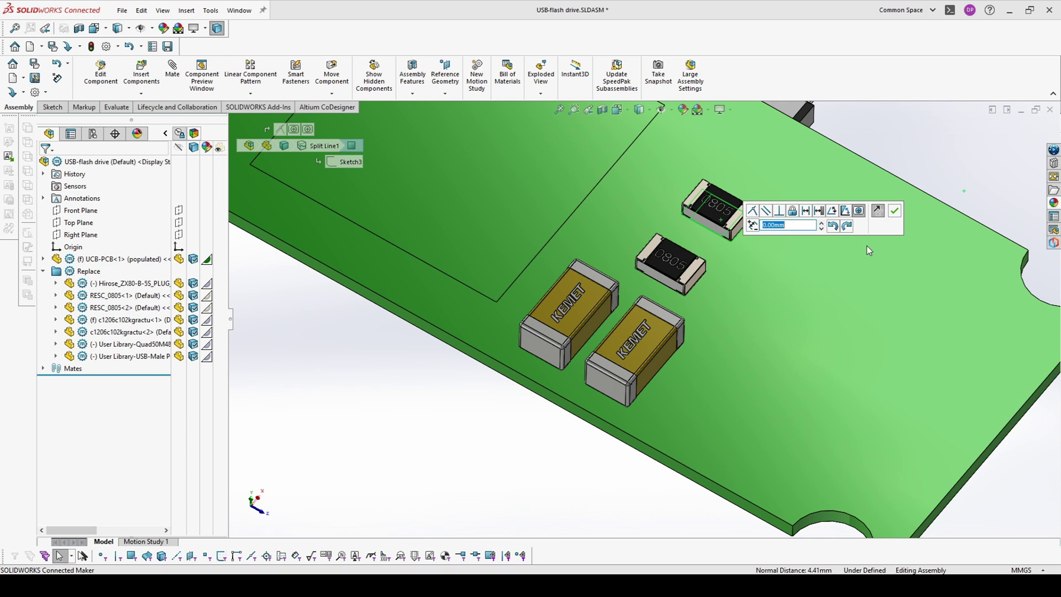
pyautogui.click(897, 212)
# Mate the underside of the Quad50M48 chip to the large square footprint on the board with Profile Center.
pyautogui.scroll(3, 745, 294)
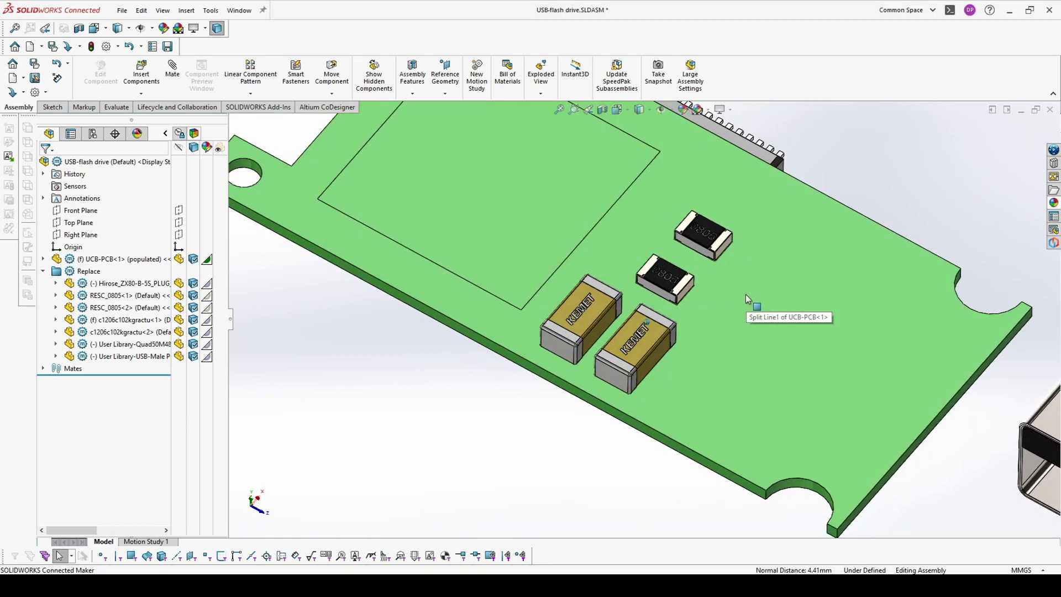
pyautogui.moveTo(745, 293); pyautogui.dragTo(651, 505, button='middle')
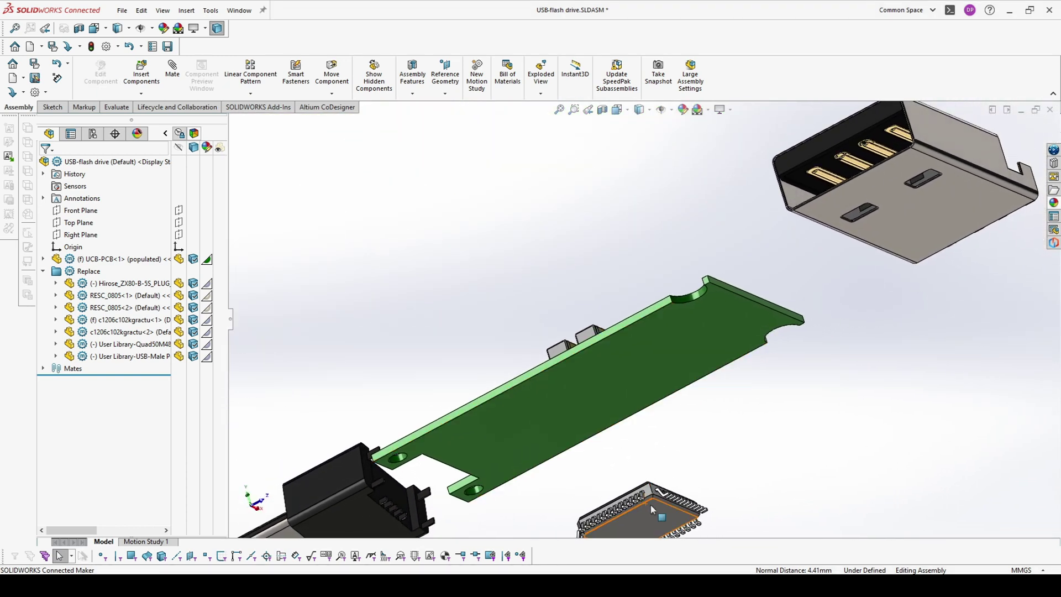
pyautogui.click(651, 505)
pyautogui.moveTo(578, 413); pyautogui.dragTo(541, 348, button='middle')
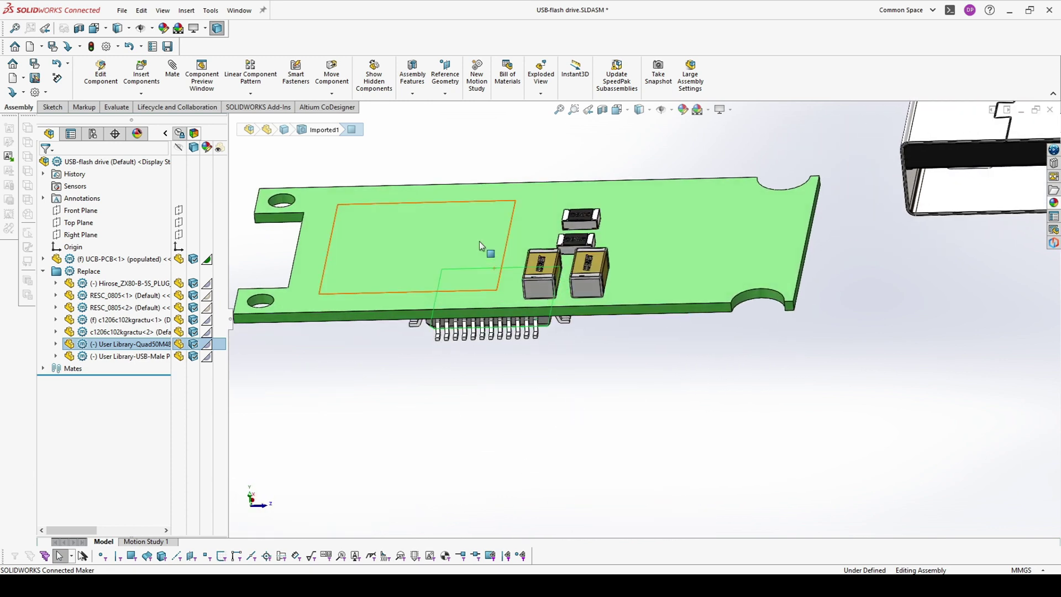
pyautogui.keyDown('ctrl'); pyautogui.click(477, 238); pyautogui.keyUp('ctrl')
pyautogui.click(615, 229)
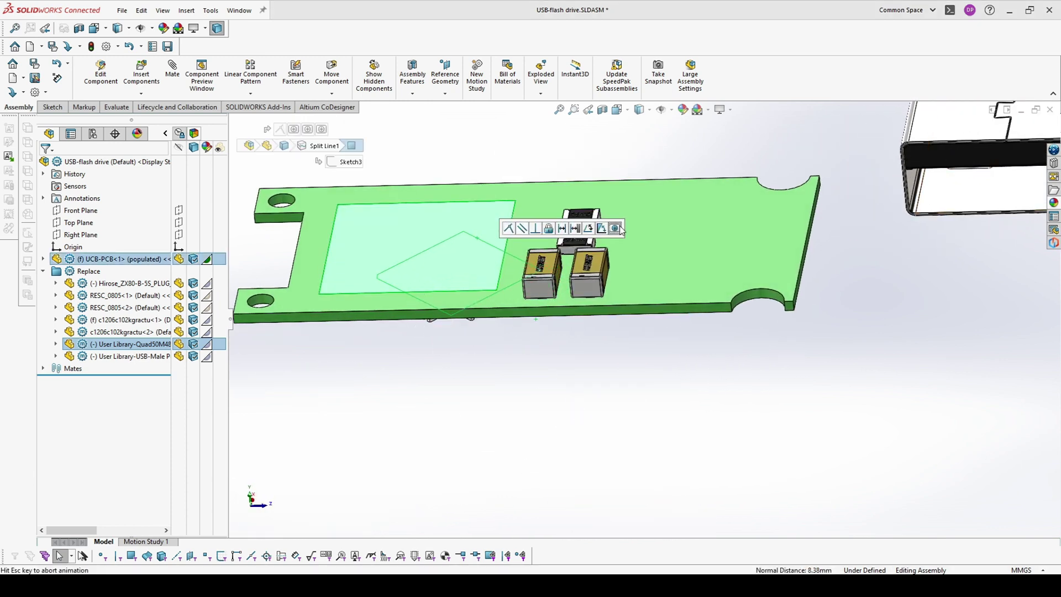
pyautogui.click(616, 229)
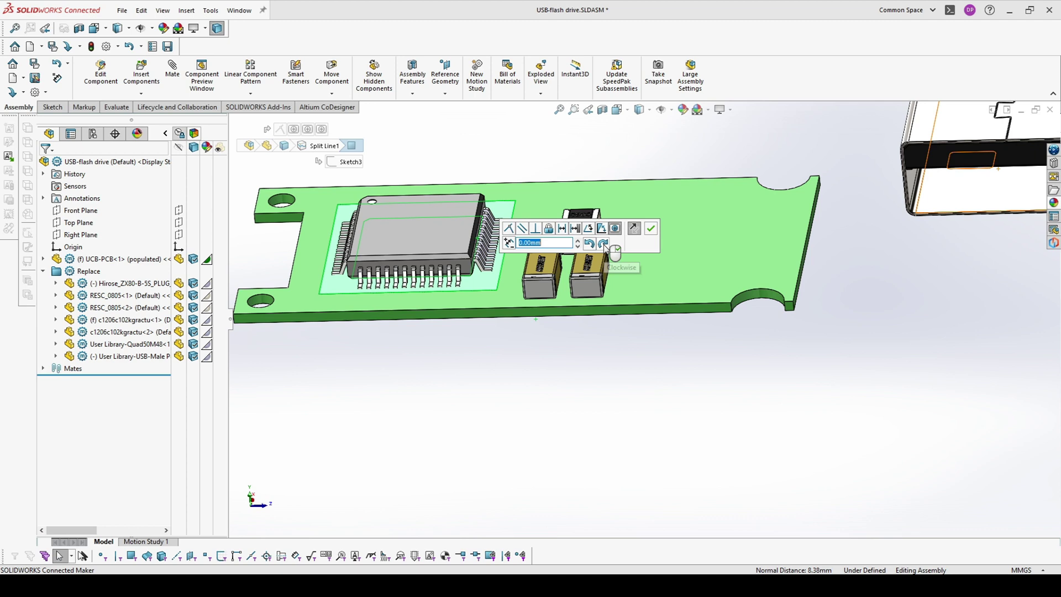
# Rotate the chip clockwise by three increments on its footprint and accept the Profile Center mate.
pyautogui.click(604, 244)
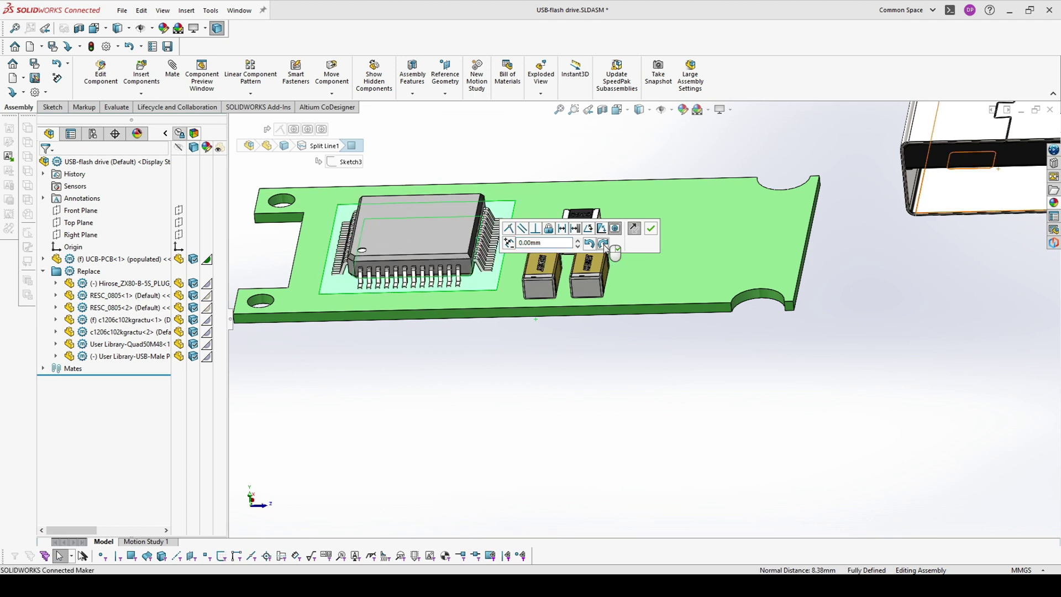
pyautogui.click(605, 245)
pyautogui.click(604, 244)
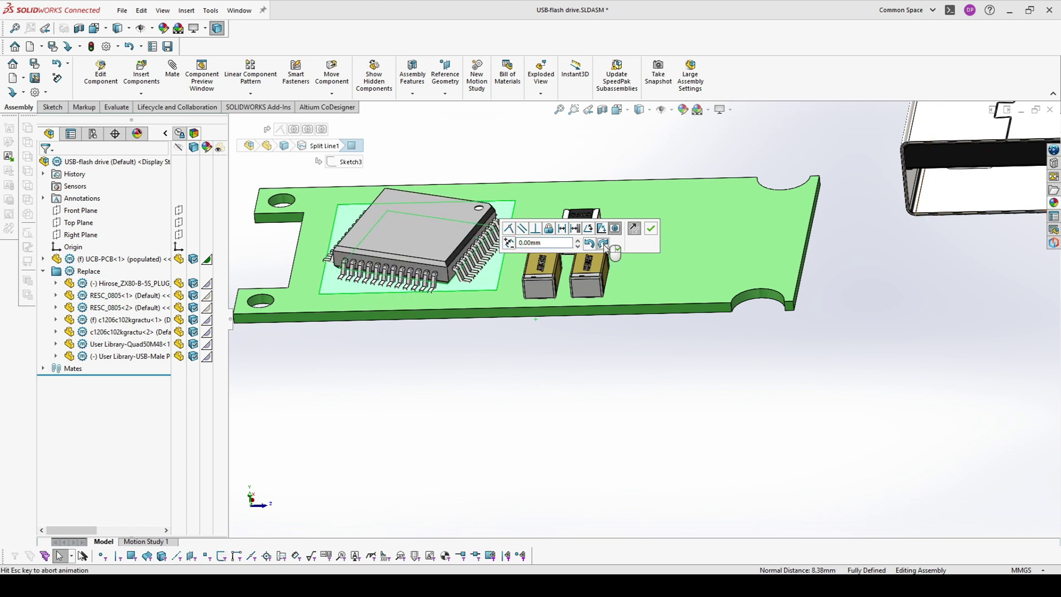
pyautogui.click(652, 231)
# Measure the board's thickness along the short vertical edge at its corner beside the semicircular notch.
pyautogui.moveTo(579, 294); pyautogui.dragTo(899, 298, button='middle')
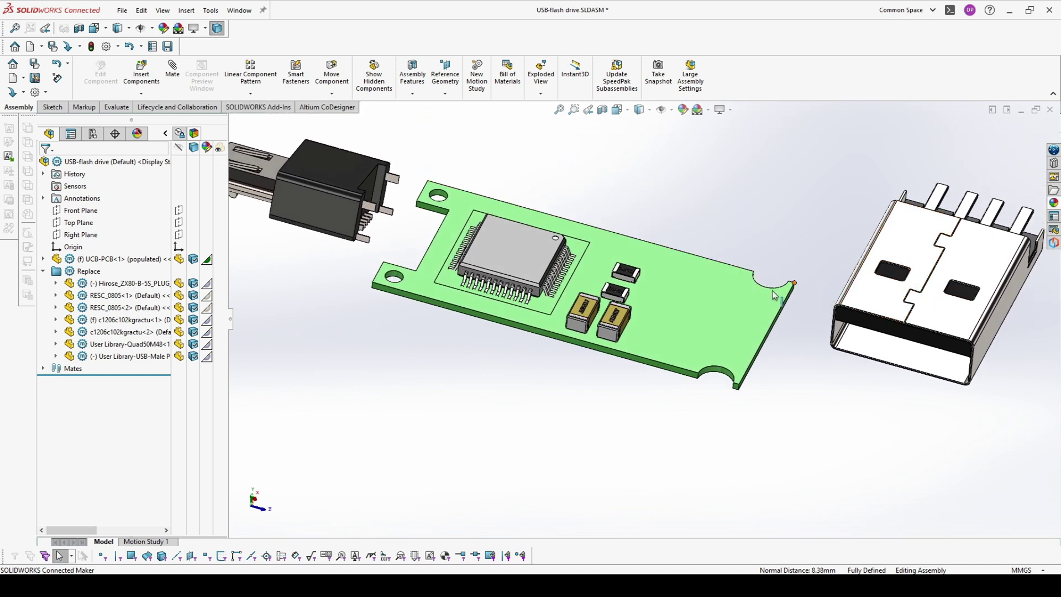
pyautogui.moveTo(647, 333); pyautogui.dragTo(650, 313, button='middle')
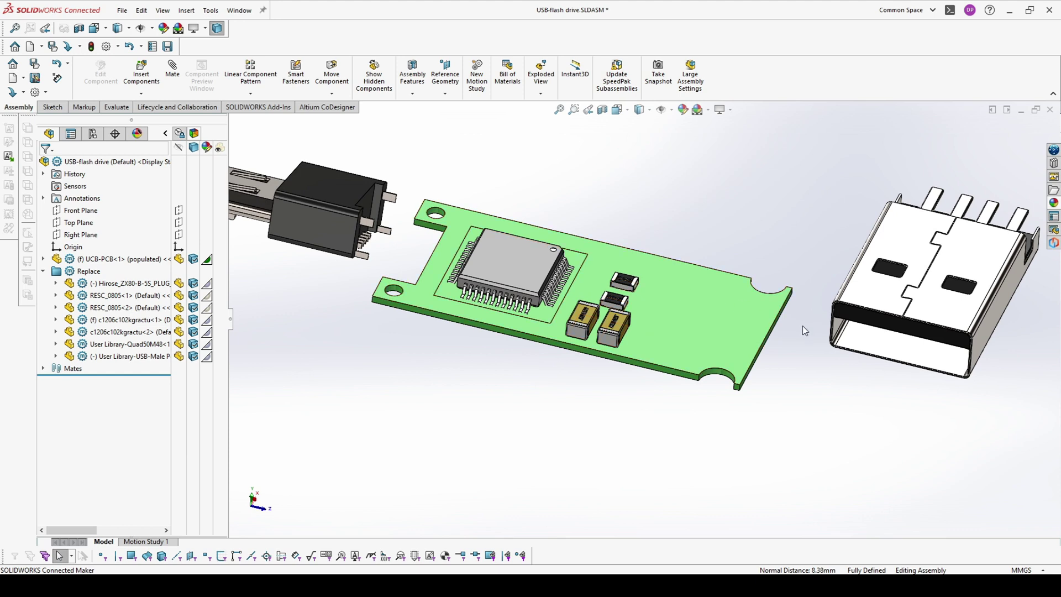
pyautogui.moveTo(802, 326)
pyautogui.mouseDown(button='middle')
pyautogui.moveTo(747, 333)
pyautogui.moveTo(772, 302)
pyautogui.mouseUp(button='middle')
pyautogui.click(116, 106)
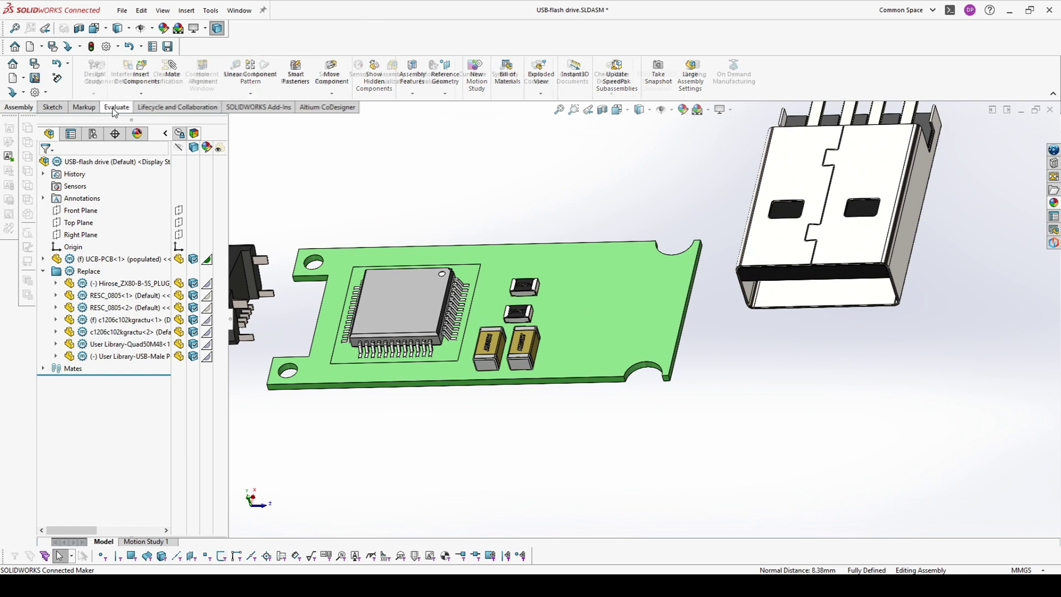
pyautogui.click(236, 75)
pyautogui.scroll(-4, 705, 378)
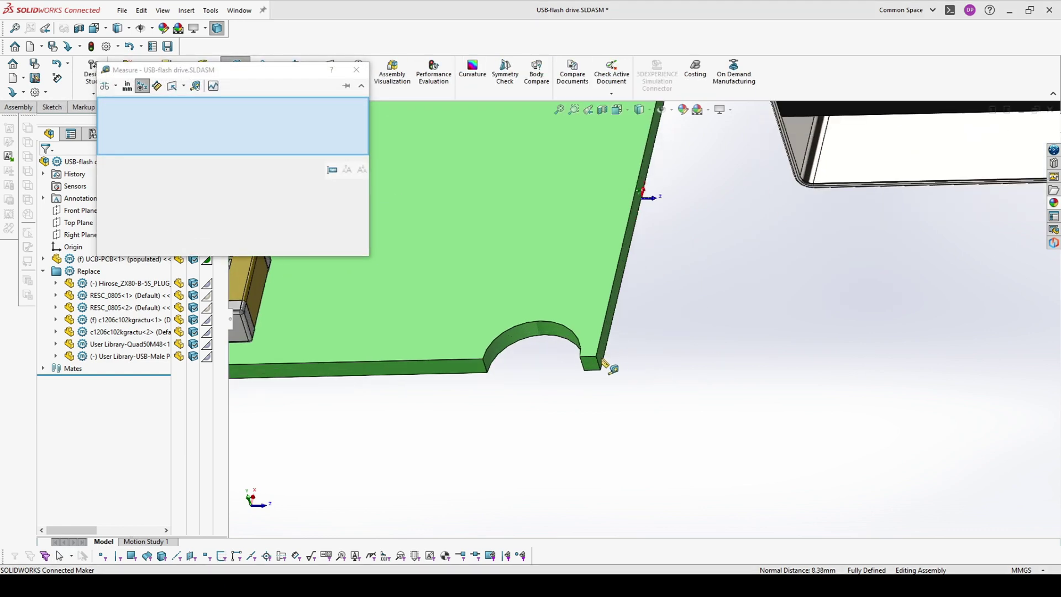
pyautogui.click(596, 359)
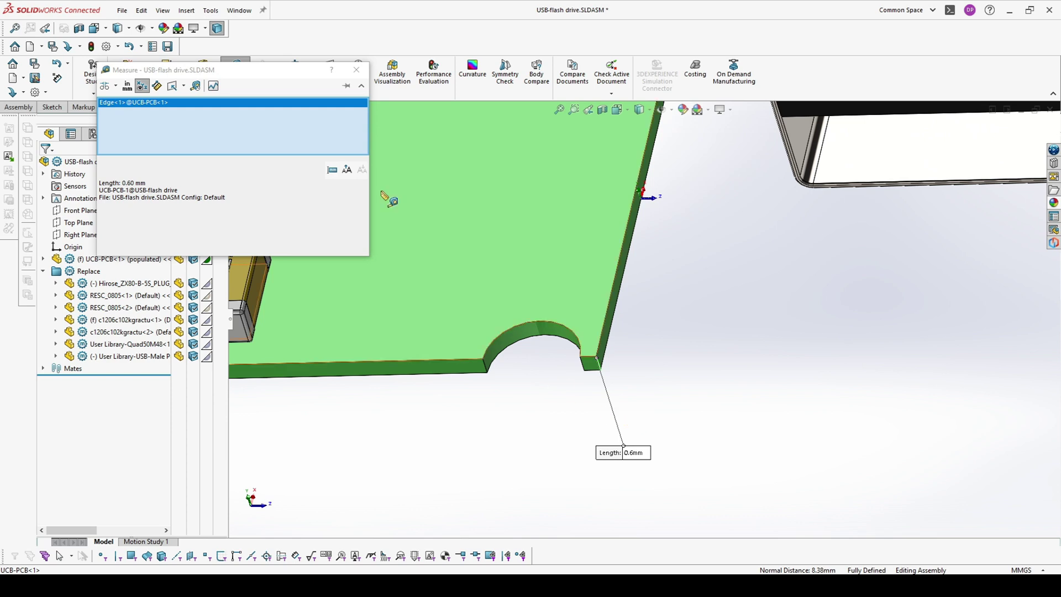
pyautogui.click(355, 70)
# Edit the USB-Male Port part in the context of the assembly, working at the rear of its contacts.
pyautogui.scroll(5, 815, 262)
pyautogui.moveTo(840, 258); pyautogui.dragTo(906, 210, button='middle')
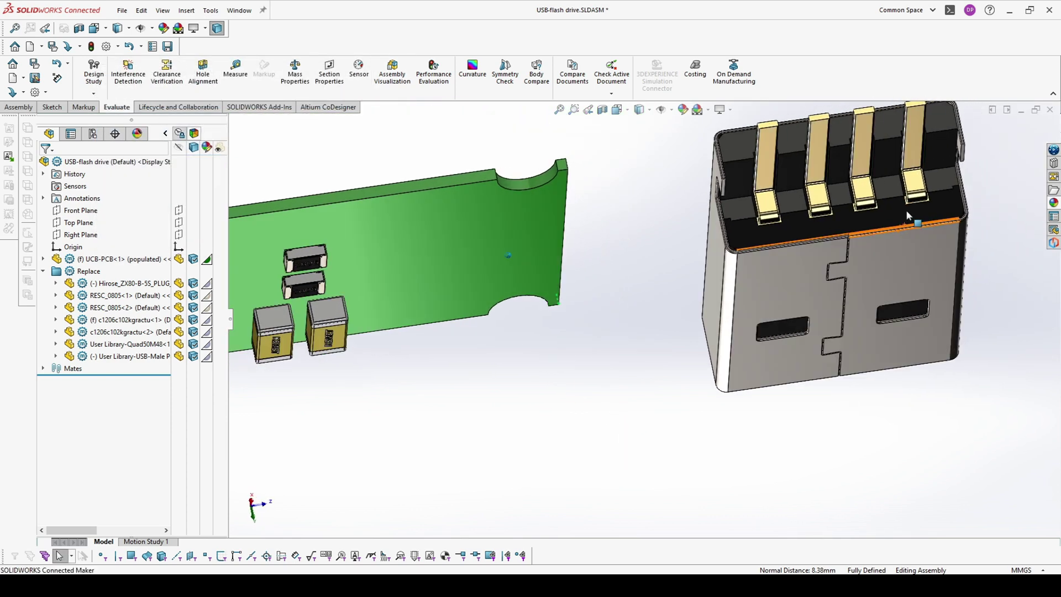
pyautogui.scroll(-3, 854, 220)
pyautogui.click(758, 215)
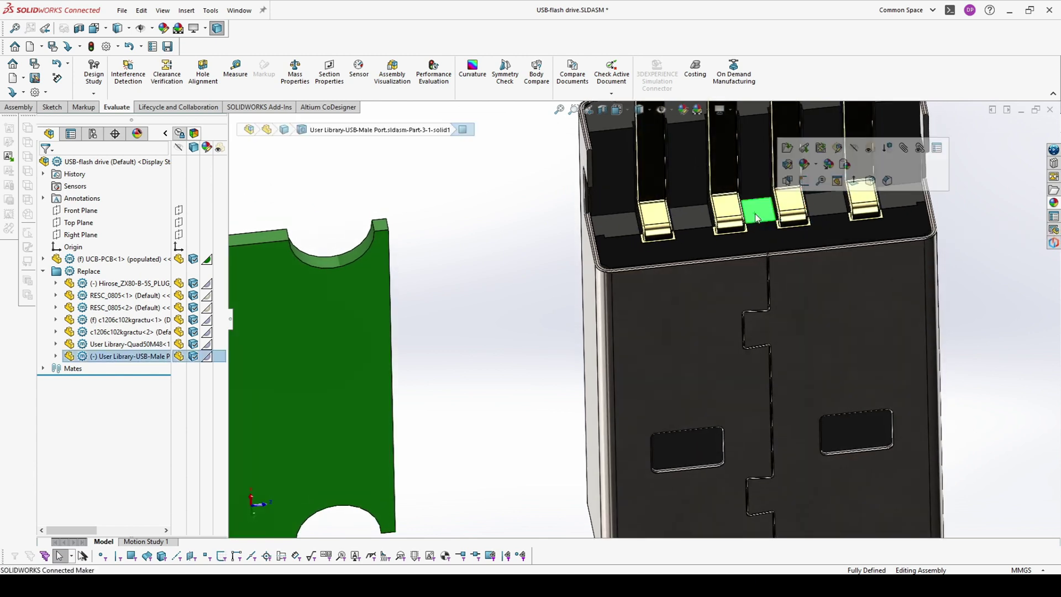
pyautogui.moveTo(758, 214)
pyautogui.mouseDown(button='middle')
pyautogui.moveTo(772, 225)
pyautogui.moveTo(733, 248)
pyautogui.moveTo(751, 233)
pyautogui.mouseUp(button='middle')
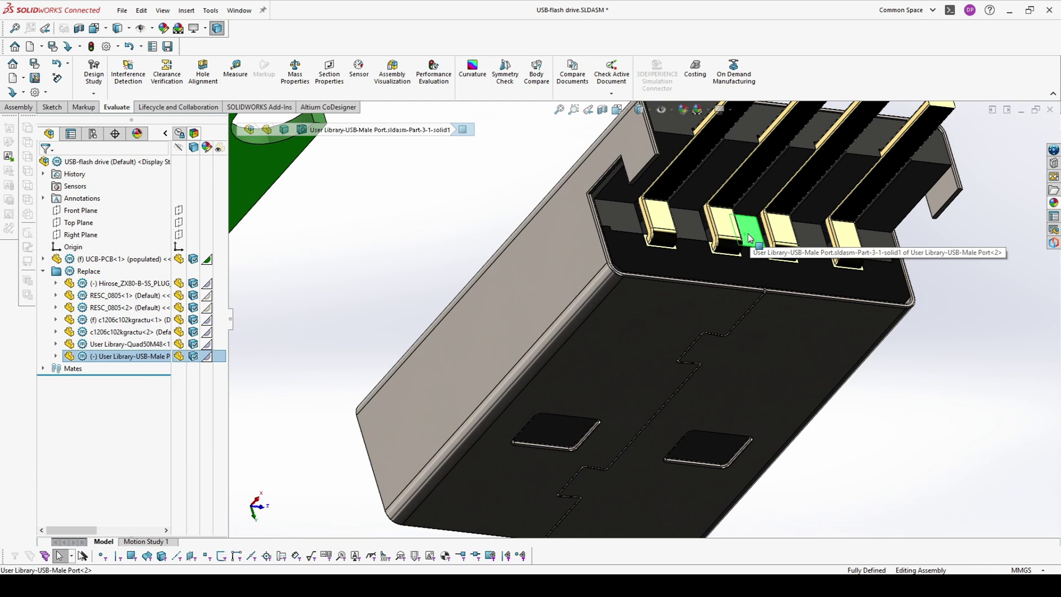
pyautogui.rightClick(752, 232)
pyautogui.click(807, 169)
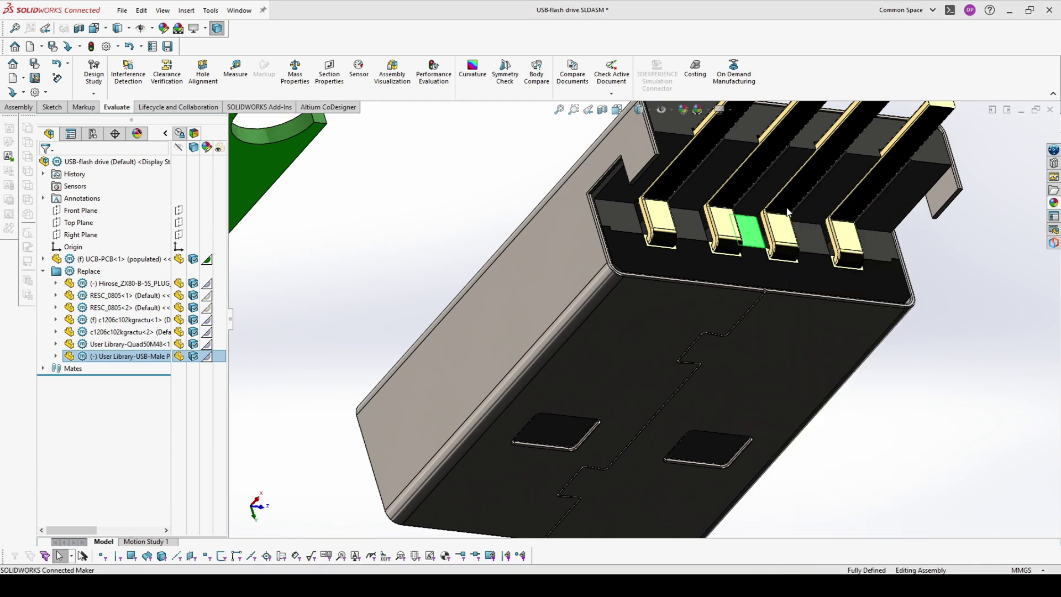
pyautogui.click(600, 302)
# On the port's dark face between the two middle contacts, sketch a corner rectangle about 1.03 mm wide and 0.67 mm high.
pyautogui.click(752, 227)
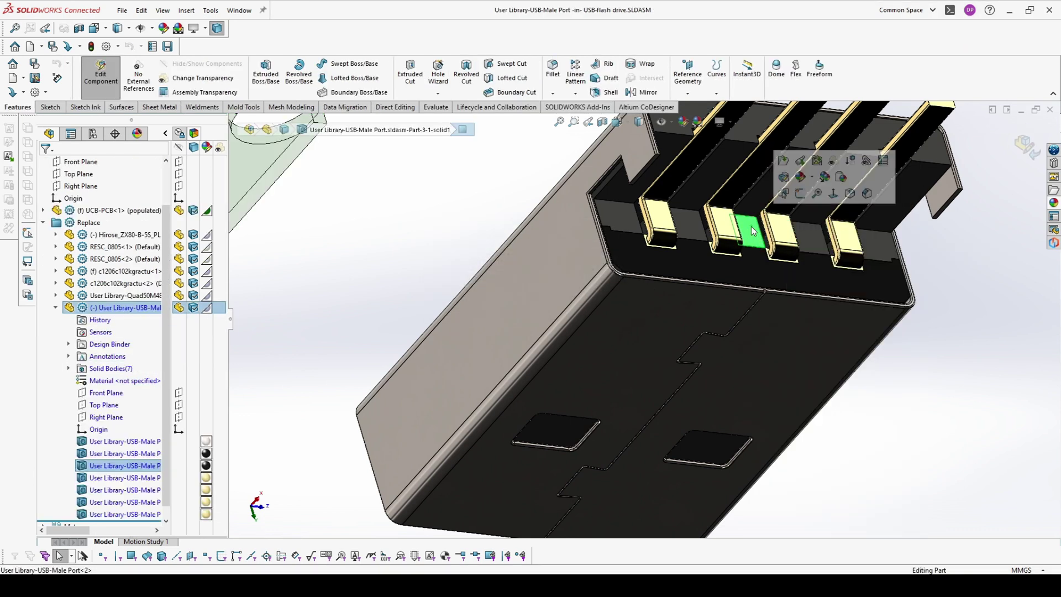
pyautogui.click(798, 200)
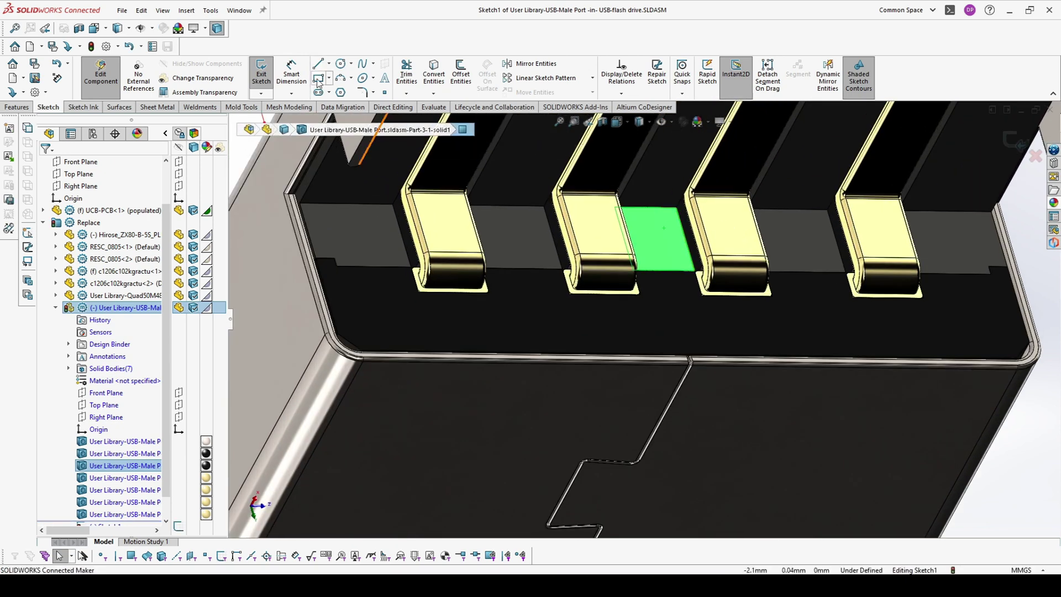
pyautogui.click(318, 79)
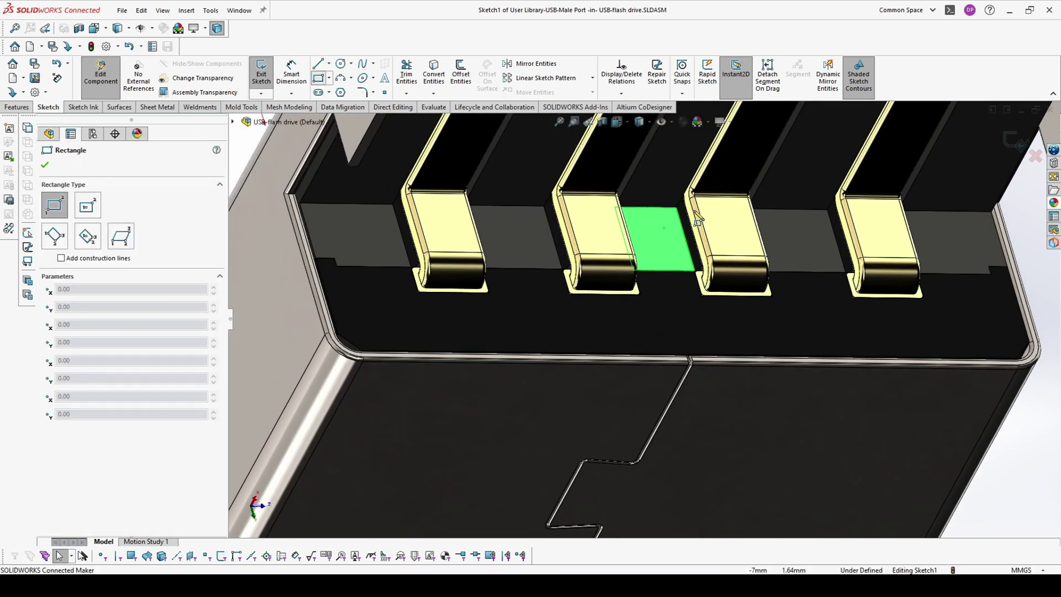
pyautogui.scroll(-3, 657, 251)
pyautogui.click(660, 237)
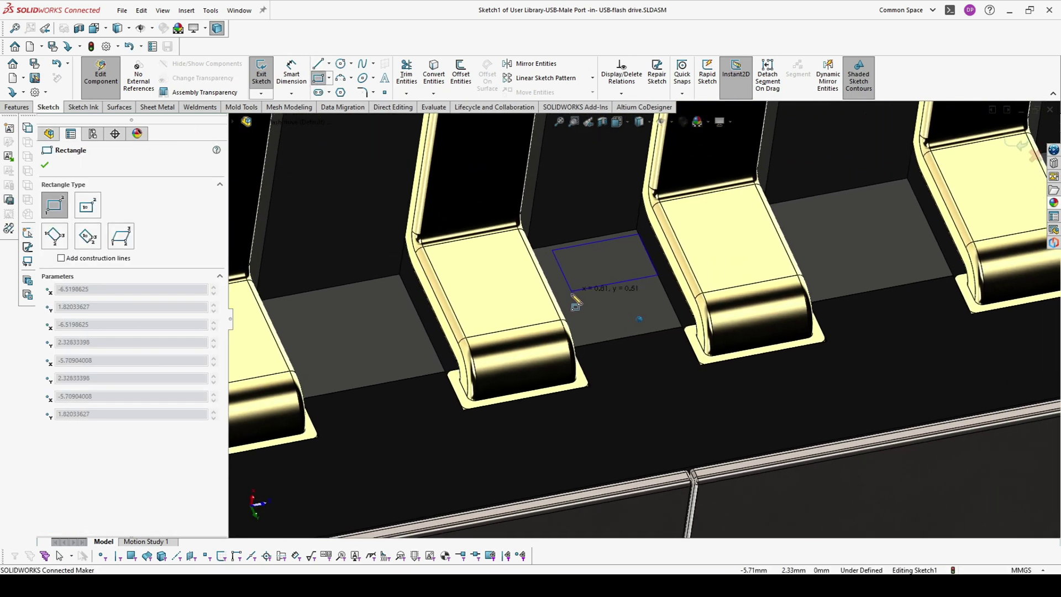
pyautogui.click(567, 313)
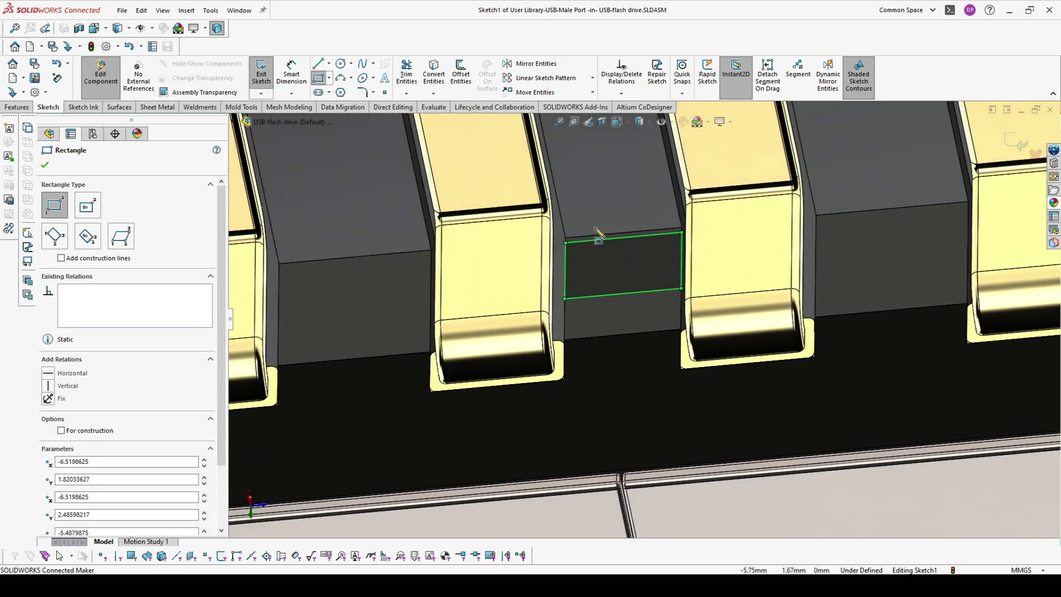
pyautogui.press('Escape')
# Dimension the short side of the rectangle between the contacts to 0.6 mm.
pyautogui.click(612, 240)
pyautogui.scroll(5, 602, 216)
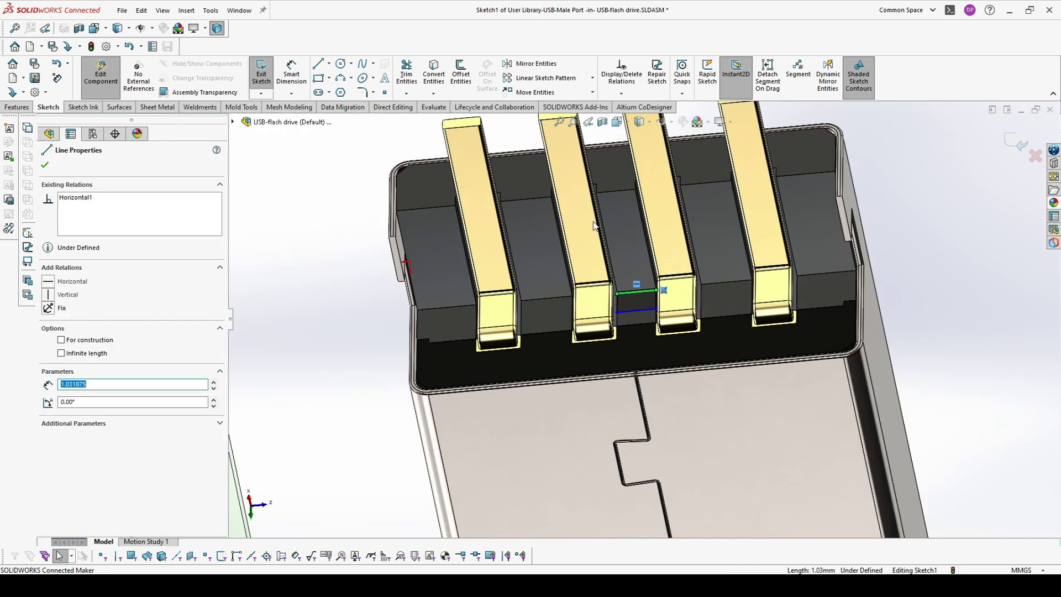
pyautogui.keyDown('ctrl'); pyautogui.click(593, 183); pyautogui.keyUp('ctrl')
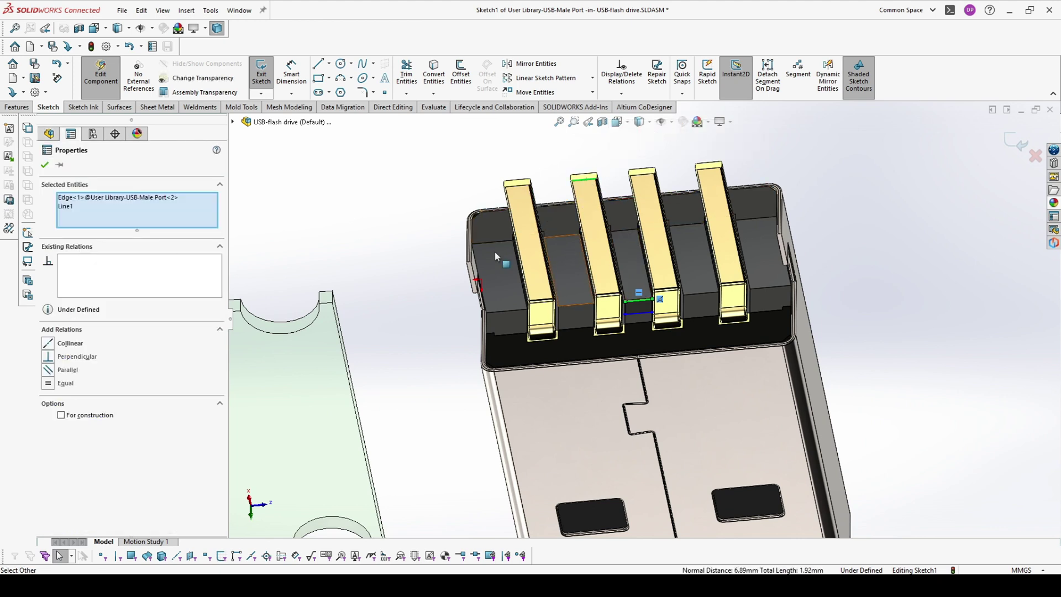
pyautogui.click(287, 78)
pyautogui.scroll(-3, 652, 315)
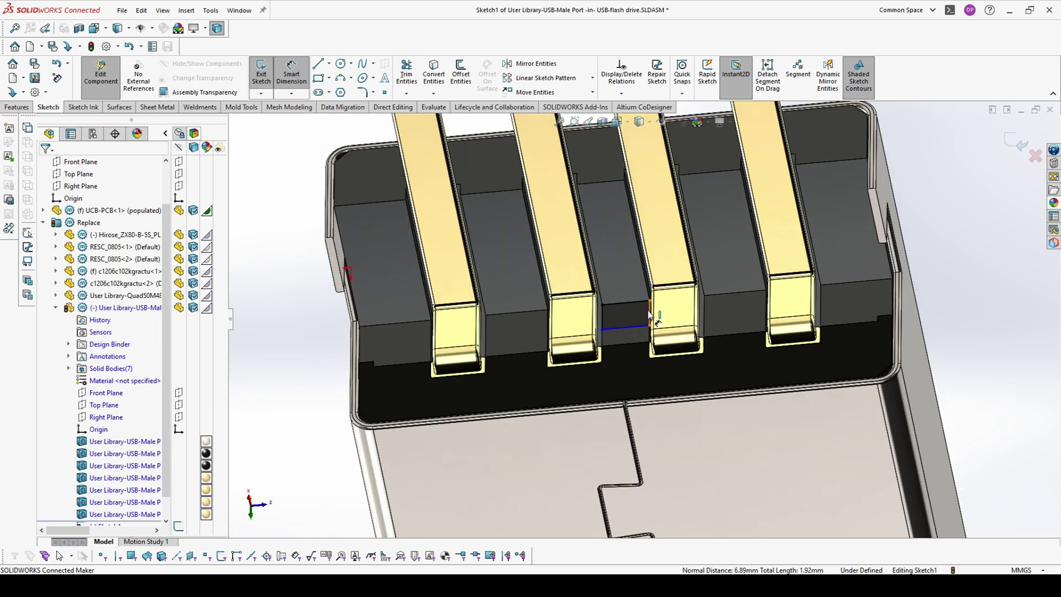
pyautogui.click(650, 314)
pyautogui.click(713, 303)
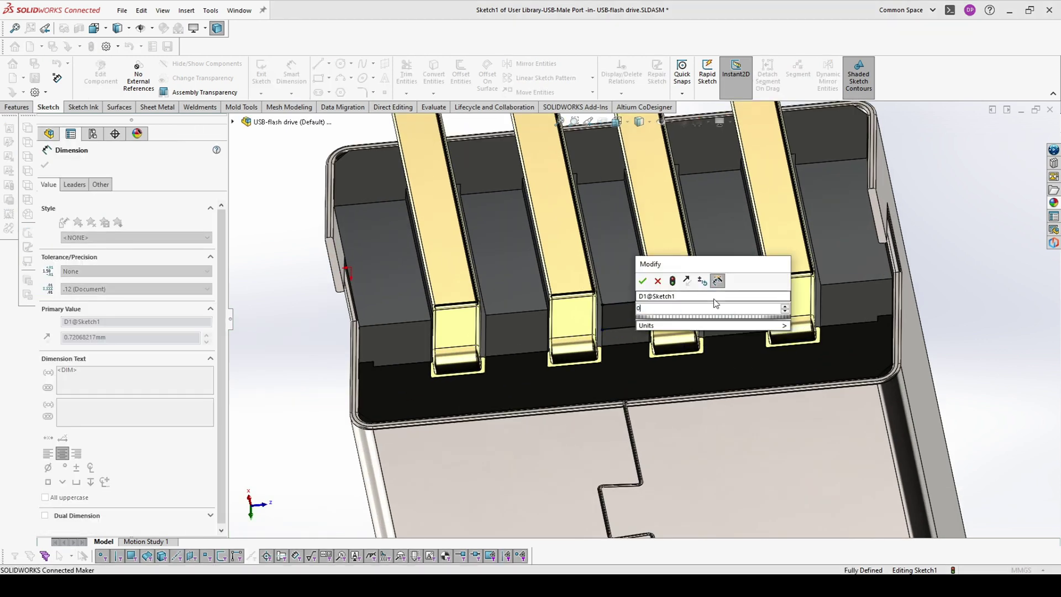
pyautogui.press('Return')
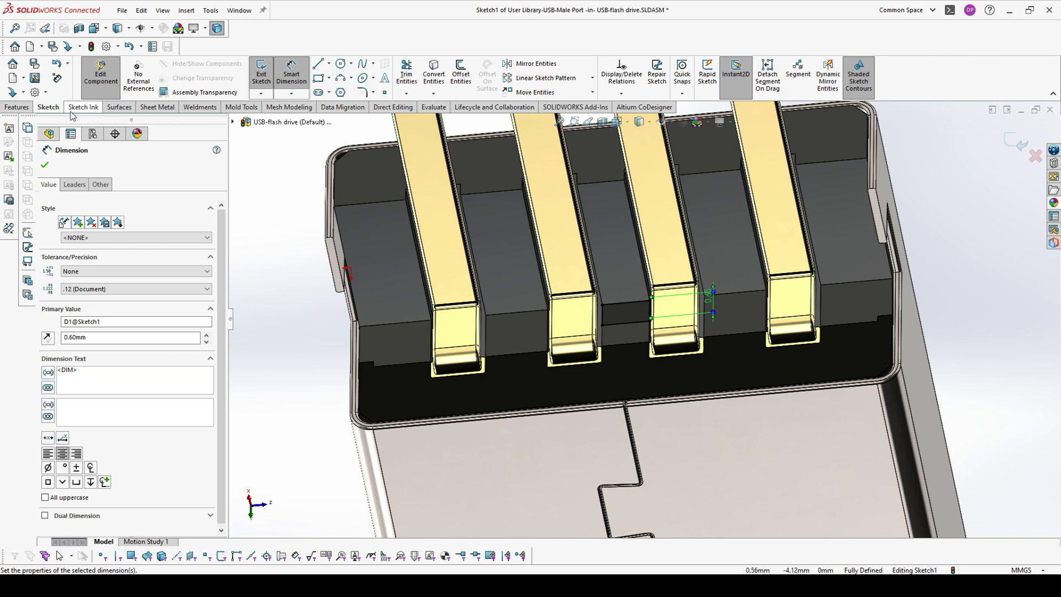
# Split the port face between the two middle contacts with a projection Split Line from the rectangle sketch.
pyautogui.click(27, 108)
pyautogui.click(716, 90)
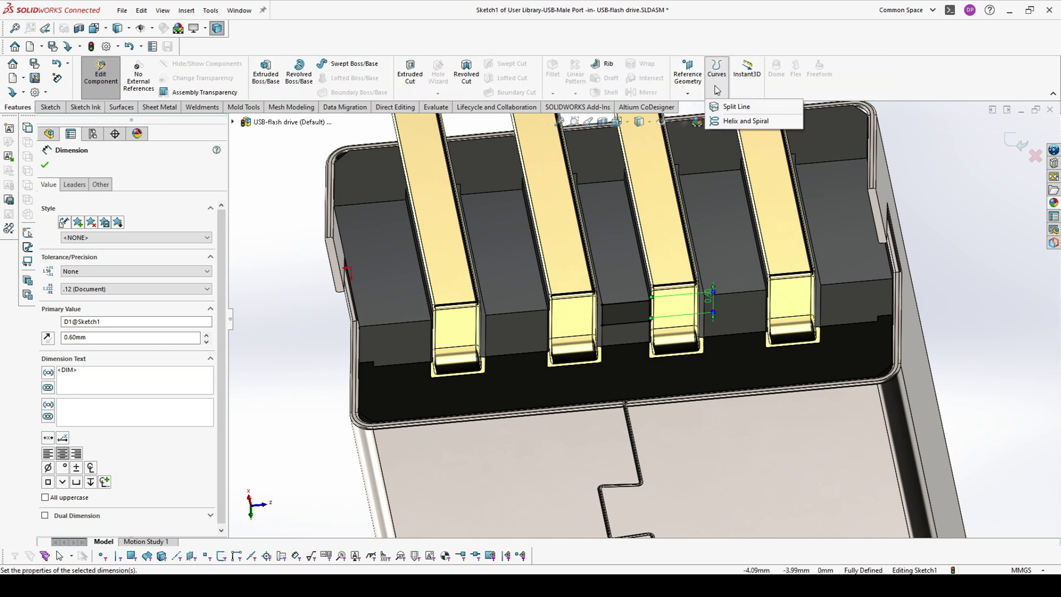
pyautogui.click(727, 107)
pyautogui.click(640, 331)
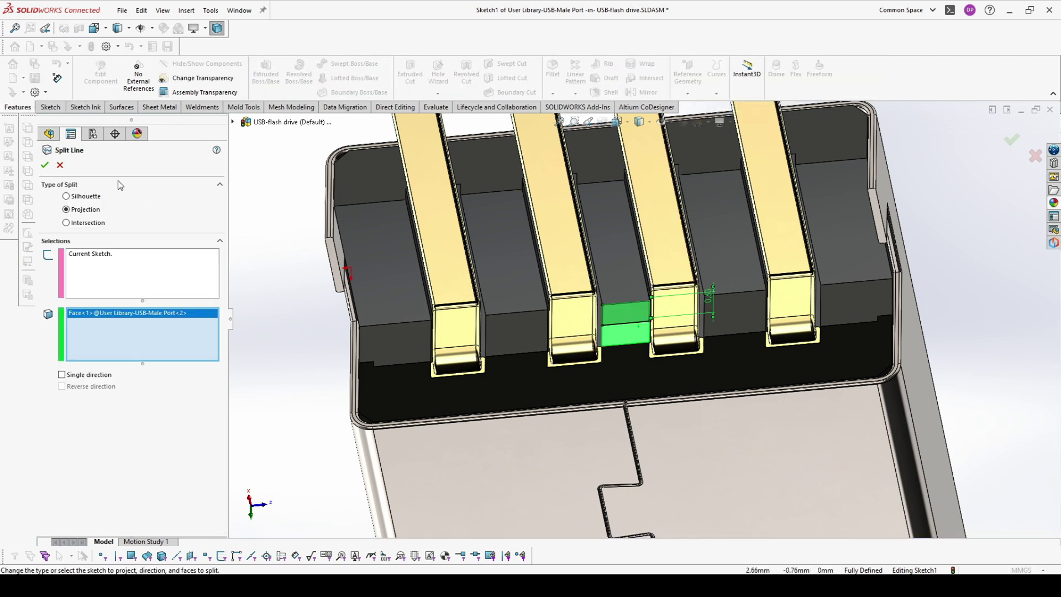
pyautogui.click(49, 165)
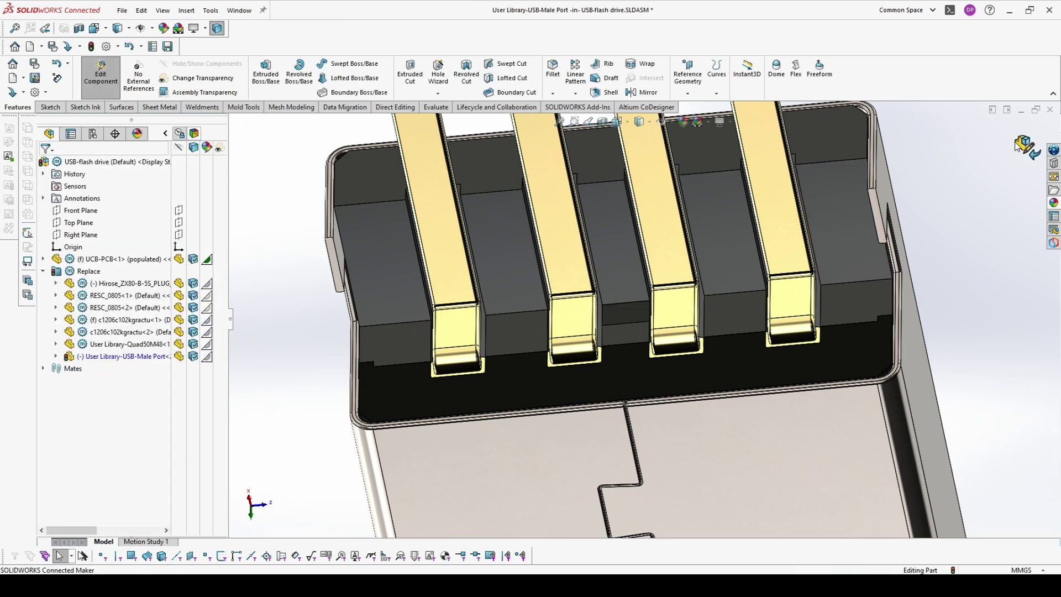
# Return to the assembly and add a Profile Center mate between the USB-Male Port's split face and the PCB's end face.
pyautogui.scroll(2, 713, 317)
pyautogui.moveTo(626, 279); pyautogui.dragTo(544, 320, button='middle')
pyautogui.click(632, 313)
pyautogui.scroll(3, 618, 330)
pyautogui.scroll(-5, 549, 370)
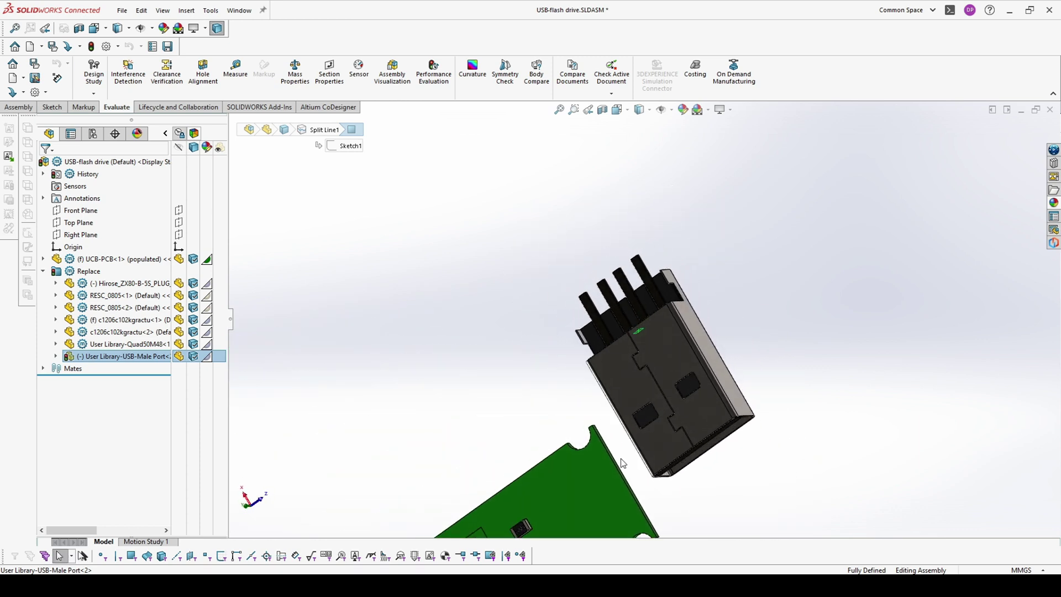
pyautogui.click(612, 419)
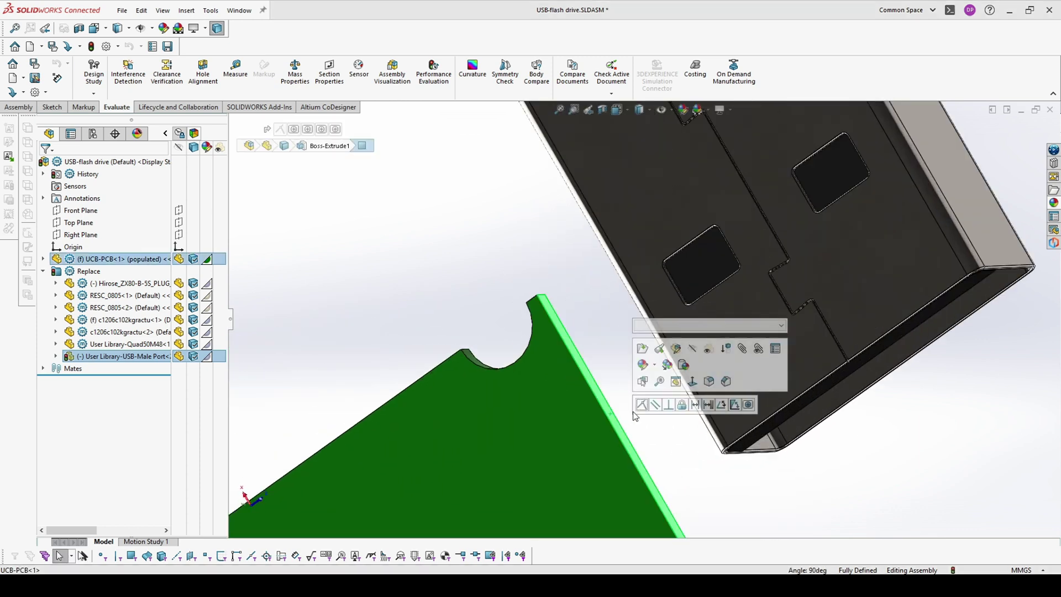
pyautogui.click(748, 406)
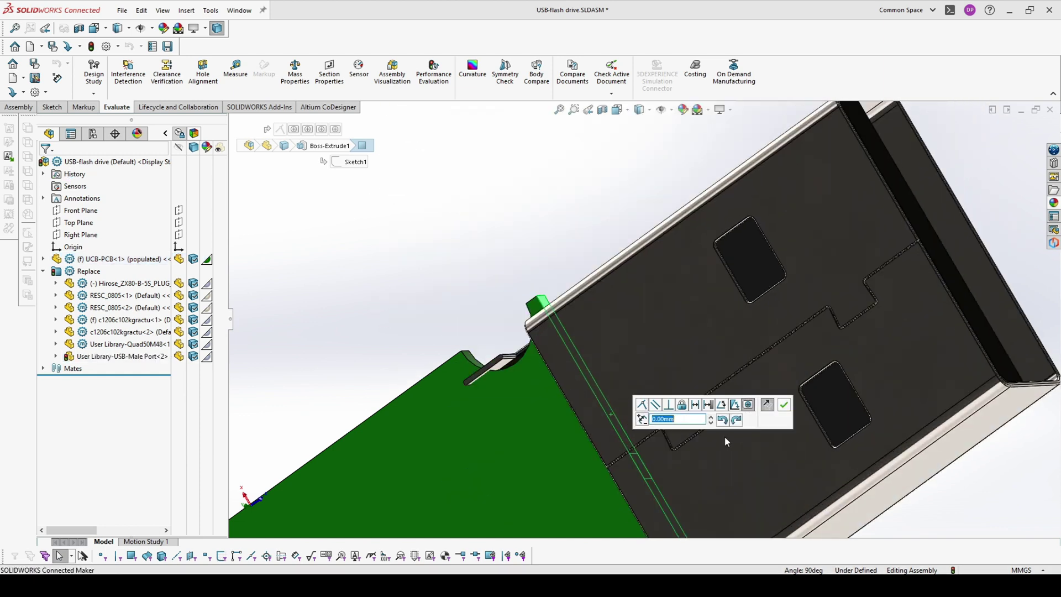
# Rotate the USB-Male Port within the mate until its contacts lie on the PCB's component side.
pyautogui.moveTo(712, 433); pyautogui.dragTo(696, 418, button='middle')
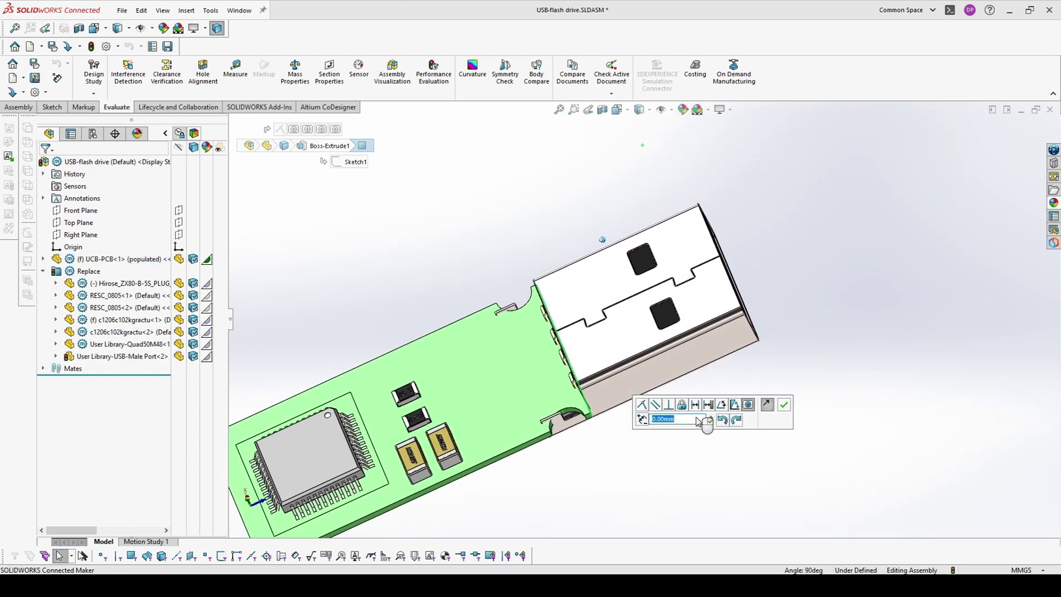
pyautogui.click(737, 421)
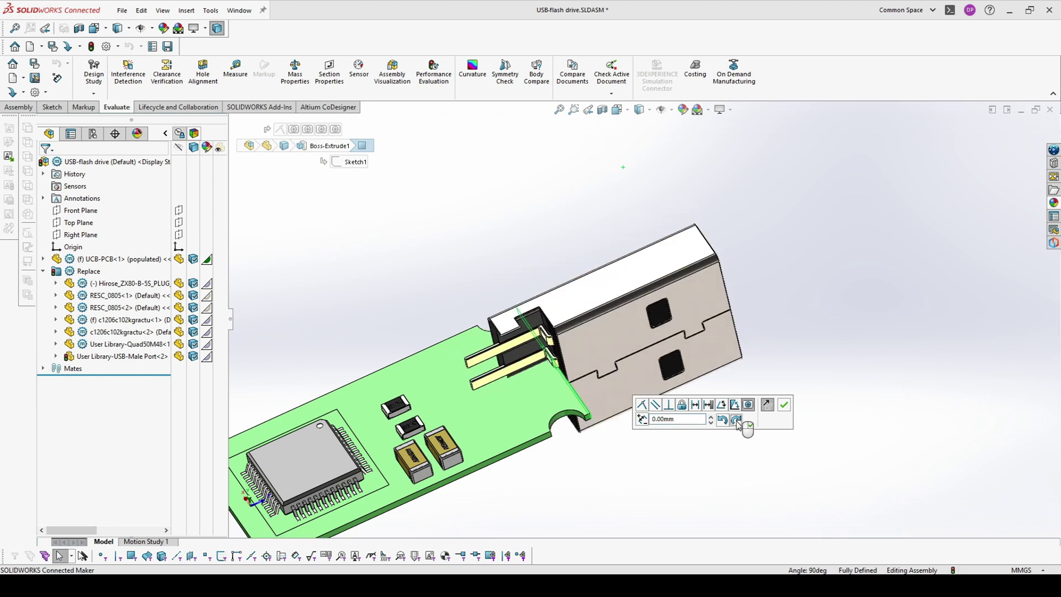
pyautogui.click(737, 421)
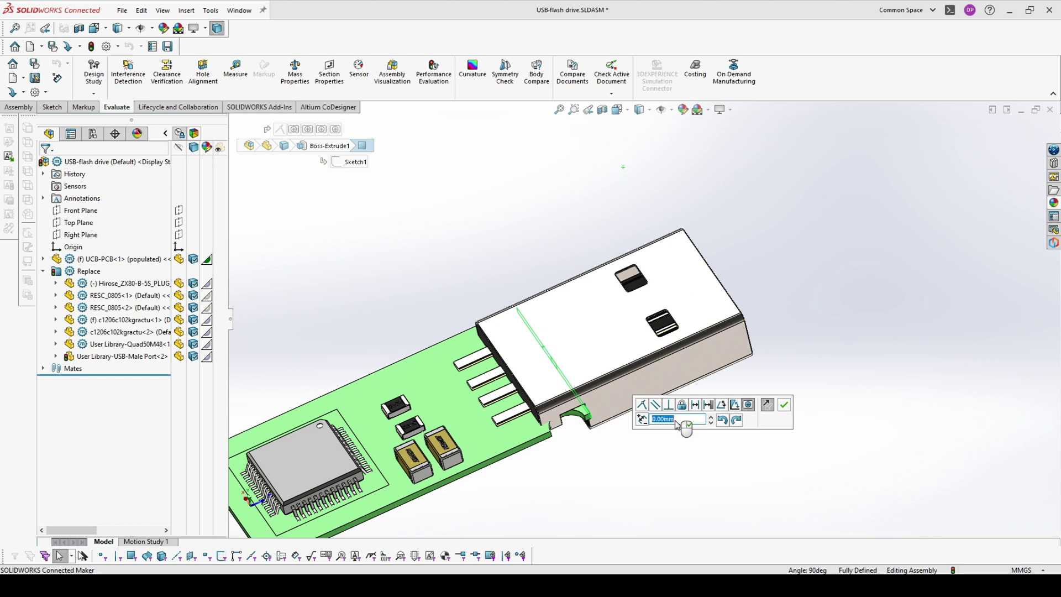
pyautogui.click(737, 421)
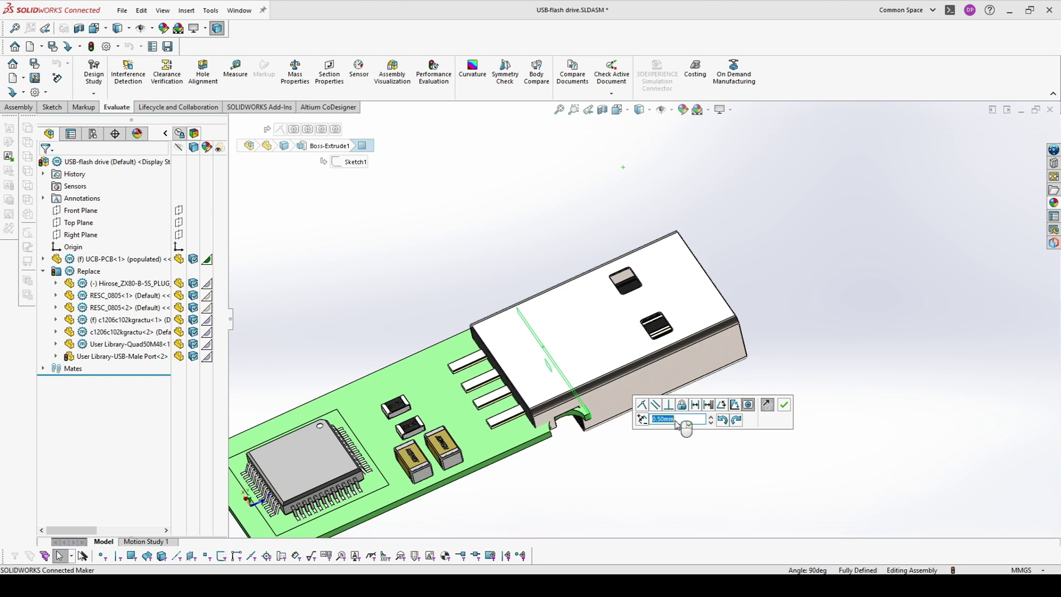
# Reverse the offset direction of the USB-Male Port's Profile Center mate, set the offset distance to 1 mm and accept the mate.
pyautogui.click(643, 422)
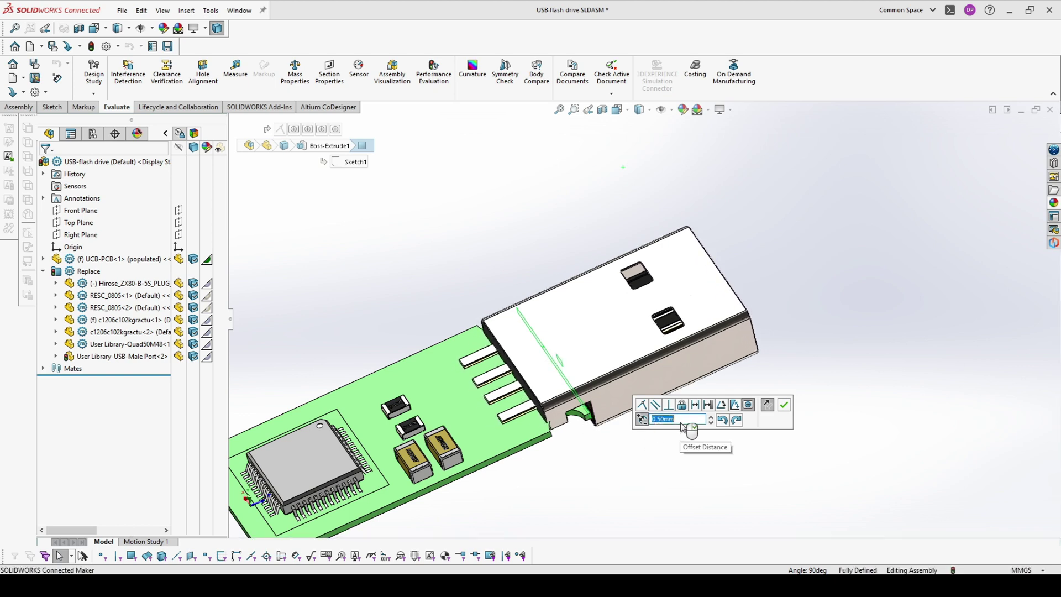
pyautogui.write('1')
pyautogui.press('Return')
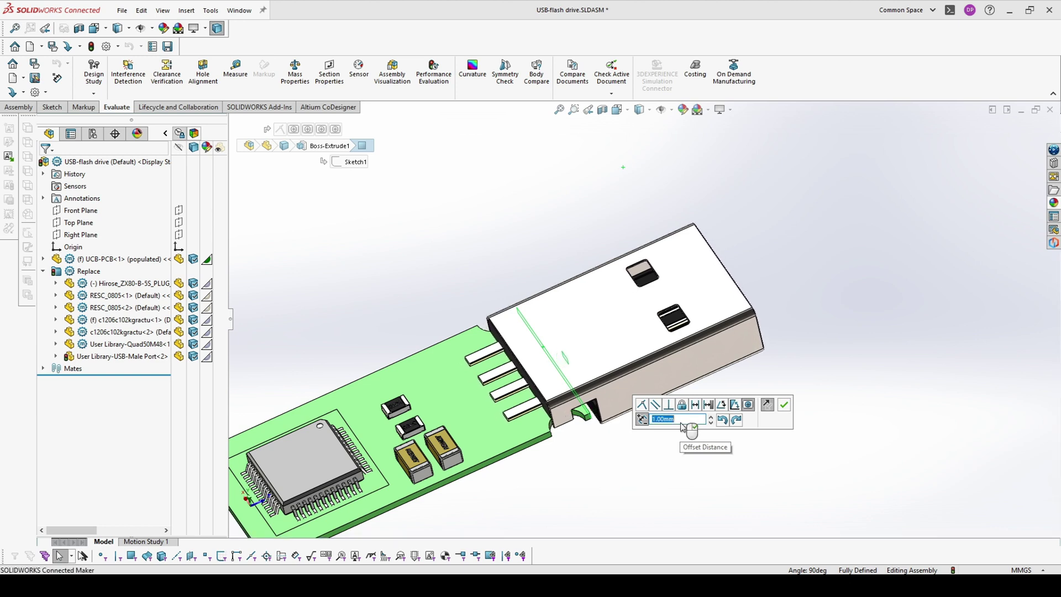
pyautogui.click(784, 405)
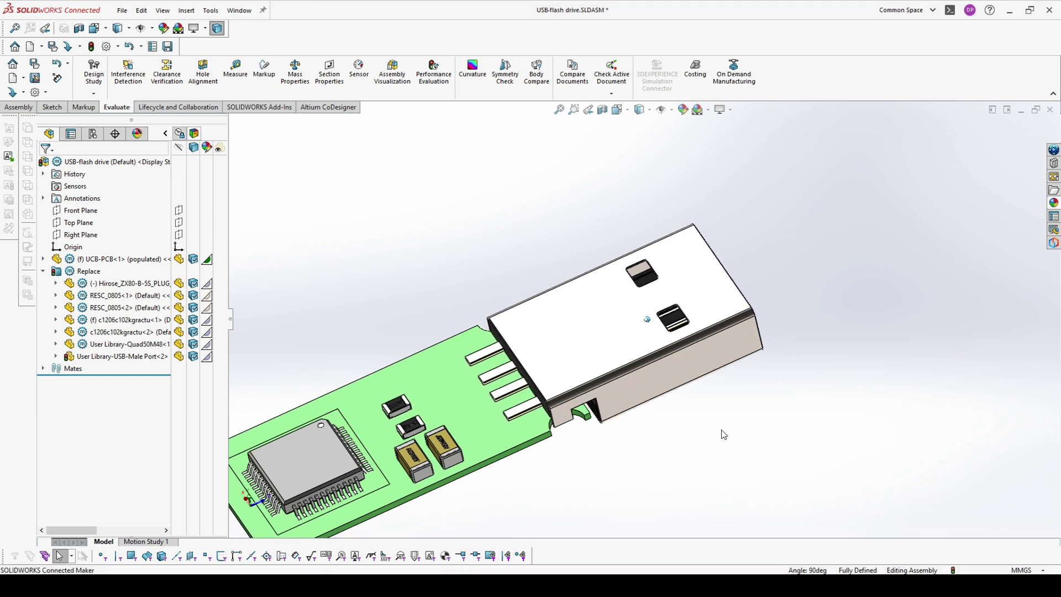
# Edit the Hirose micro USB plug part in the context of the assembly, working at its recessed rear face.
pyautogui.scroll(3, 718, 429)
pyautogui.scroll(1, 710, 430)
pyautogui.keyDown('ctrl'); pyautogui.moveTo(276, 452); pyautogui.dragTo(437, 390, button='middle'); pyautogui.keyUp('ctrl')
pyautogui.scroll(-1, 396, 448)
pyautogui.scroll(-2, 436, 390)
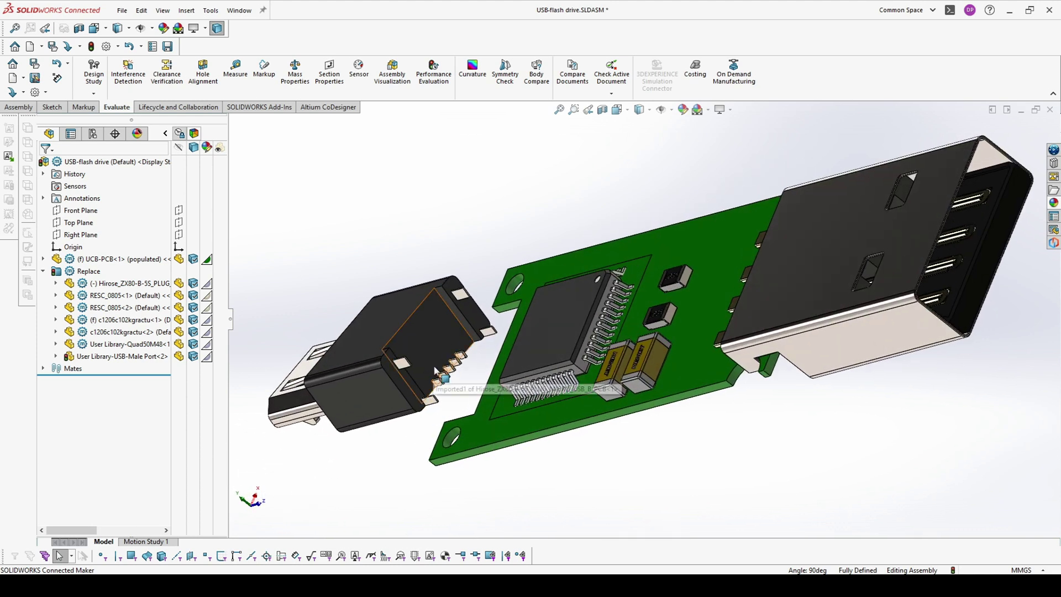
pyautogui.click(437, 372)
pyautogui.scroll(-3, 480, 377)
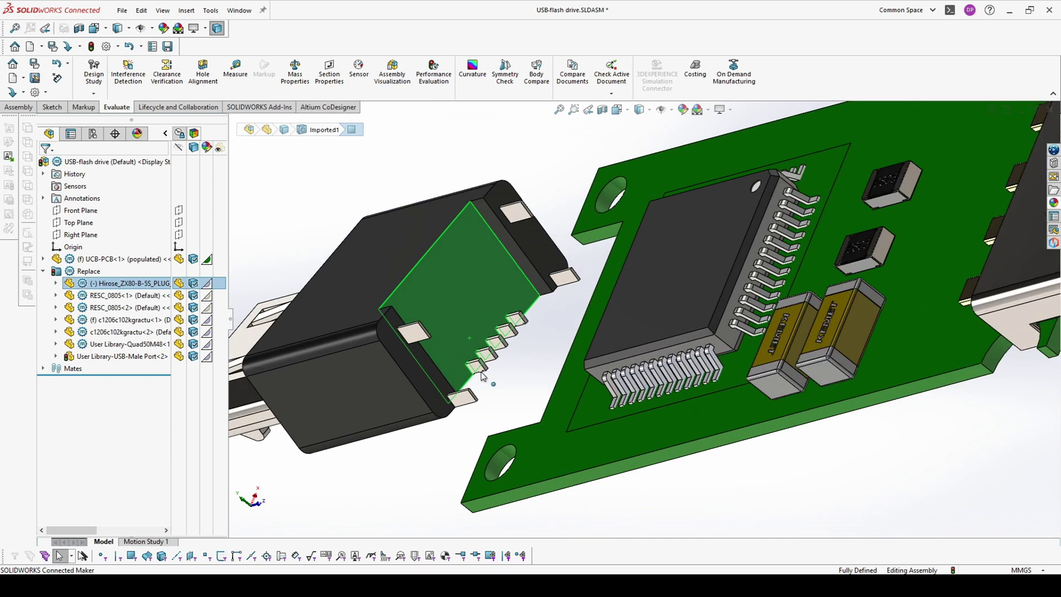
pyautogui.click(473, 330)
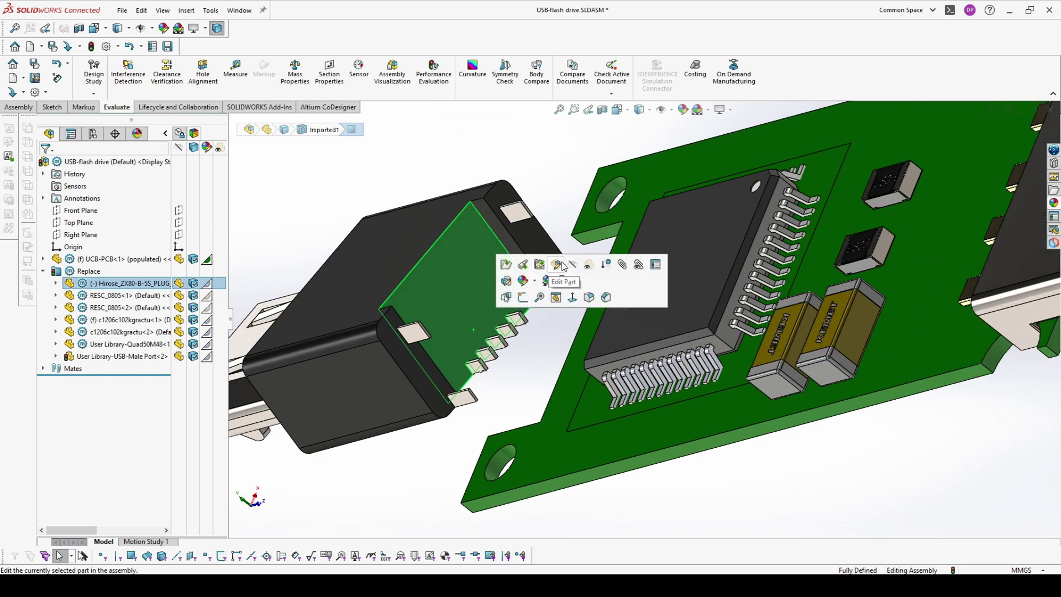
pyautogui.click(562, 266)
pyautogui.click(596, 301)
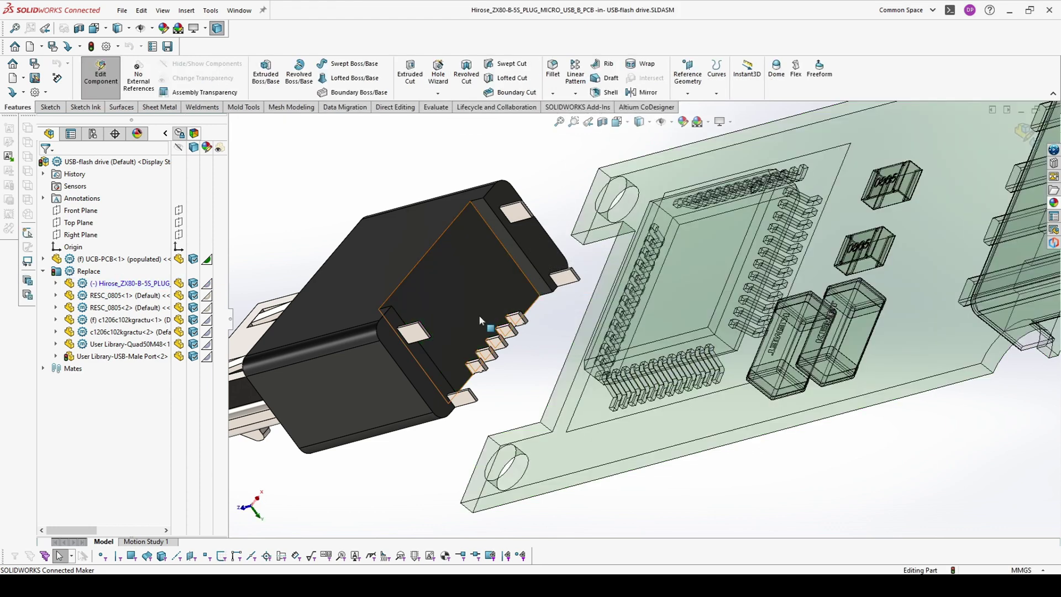
# On the plug's recessed rear face beside the contacts, sketch a narrow corner rectangle spanning the full width of the face.
pyautogui.click(479, 315)
pyautogui.click(528, 303)
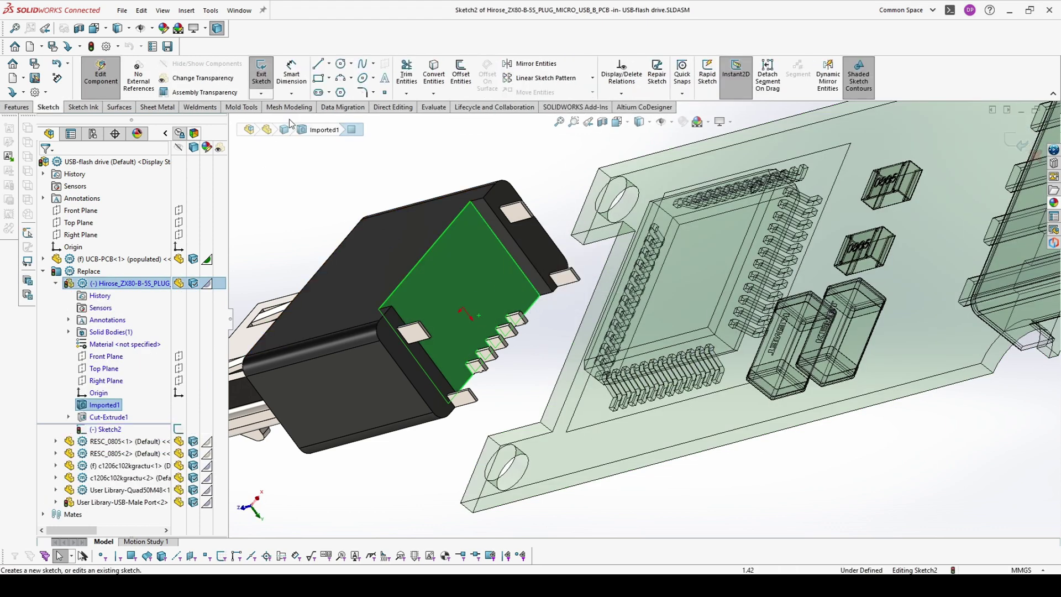
pyautogui.click(319, 80)
pyautogui.click(525, 277)
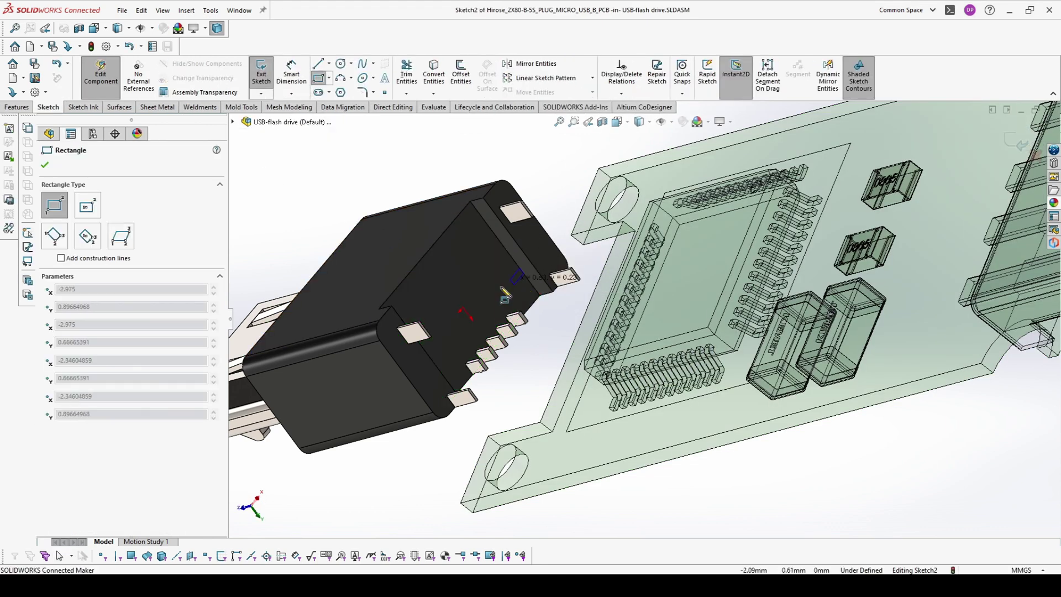
pyautogui.moveTo(447, 359); pyautogui.dragTo(519, 363, button='middle')
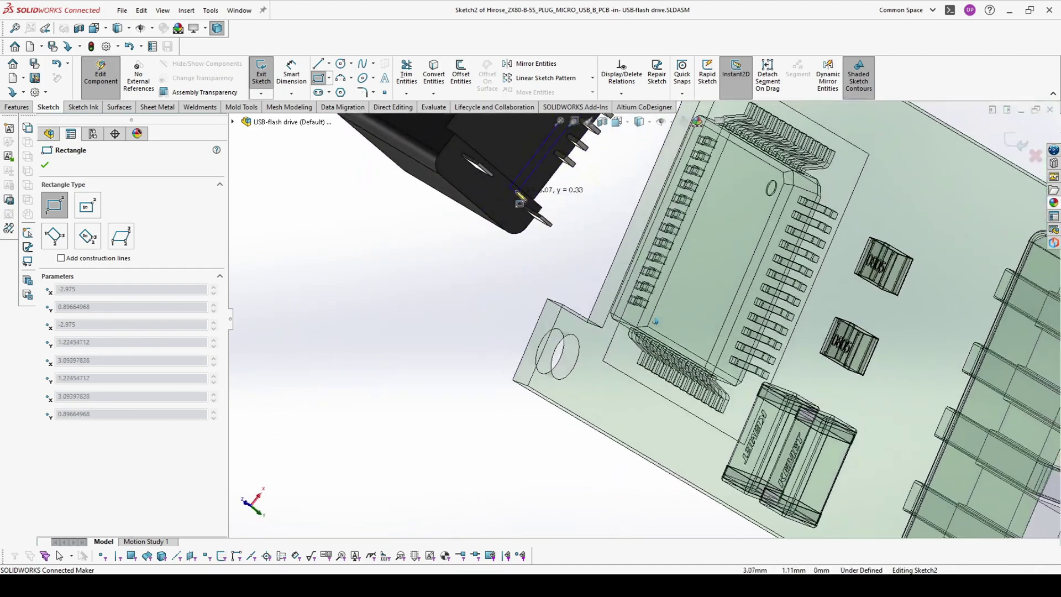
pyautogui.moveTo(522, 190); pyautogui.dragTo(587, 200, button='middle')
pyautogui.click(534, 169)
# Make the rectangle's long side nearest the contacts coincident with a corner vertex of a contact.
pyautogui.press('Escape')
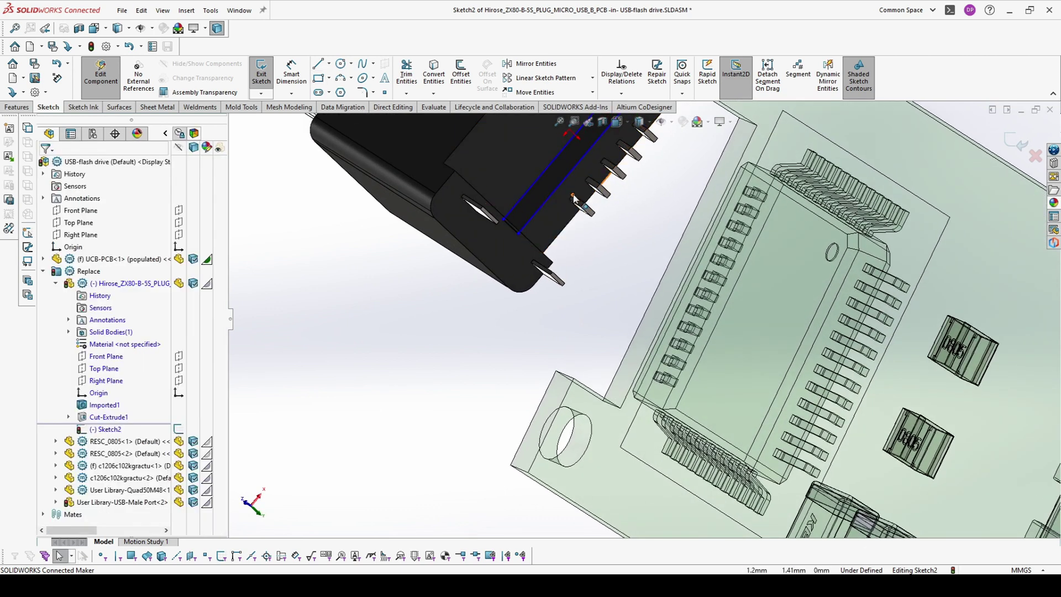
pyautogui.click(563, 185)
pyautogui.keyDown('ctrl'); pyautogui.click(581, 185); pyautogui.keyUp('ctrl')
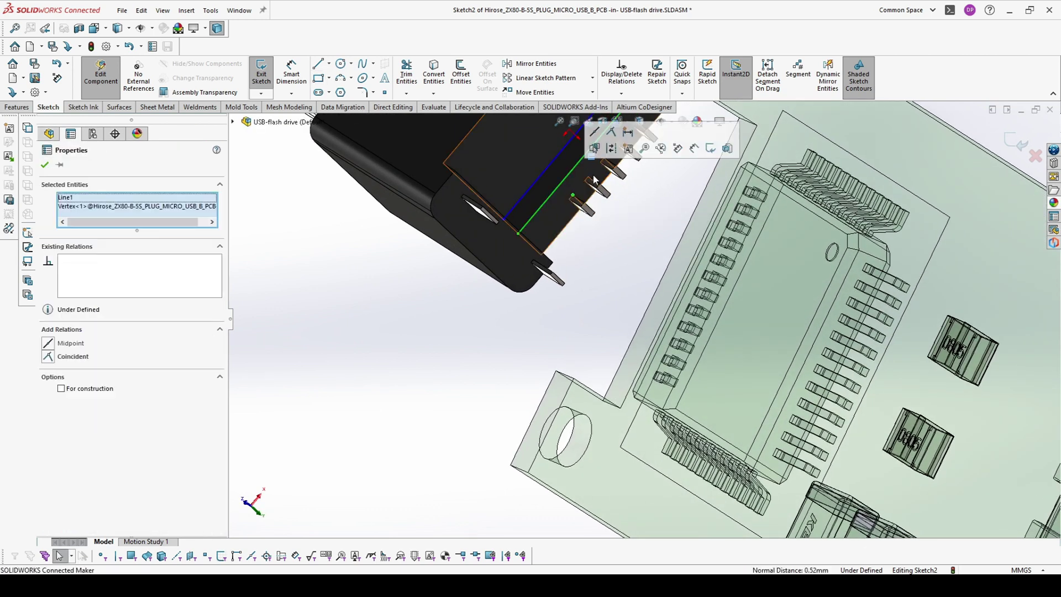
pyautogui.click(611, 136)
# Dimension the short side of the rectangle on the plug's rear face to 0.6 mm.
pyautogui.click(628, 223)
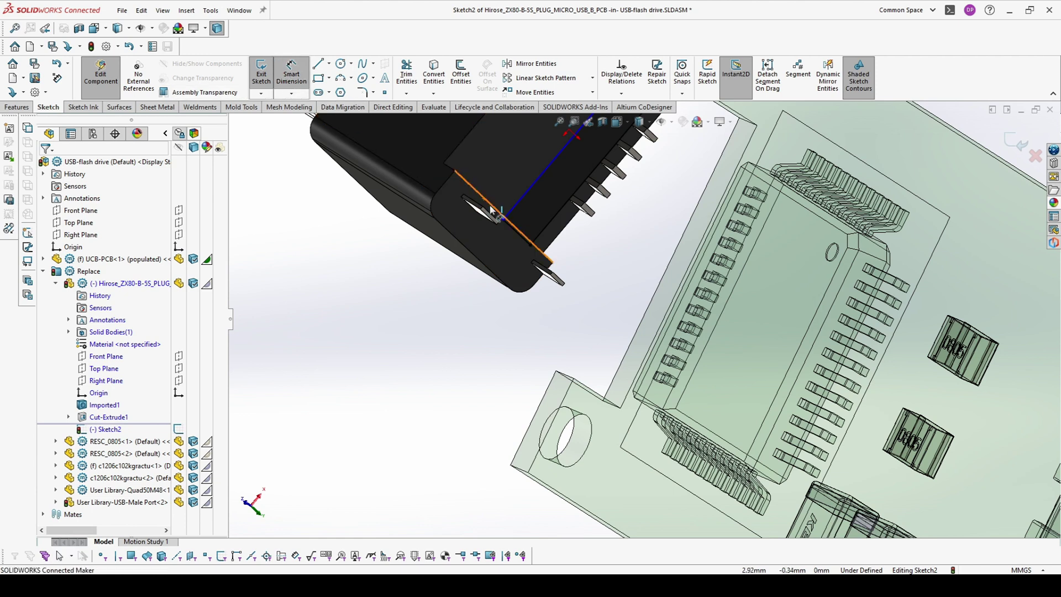
pyautogui.click(514, 238)
pyautogui.click(494, 247)
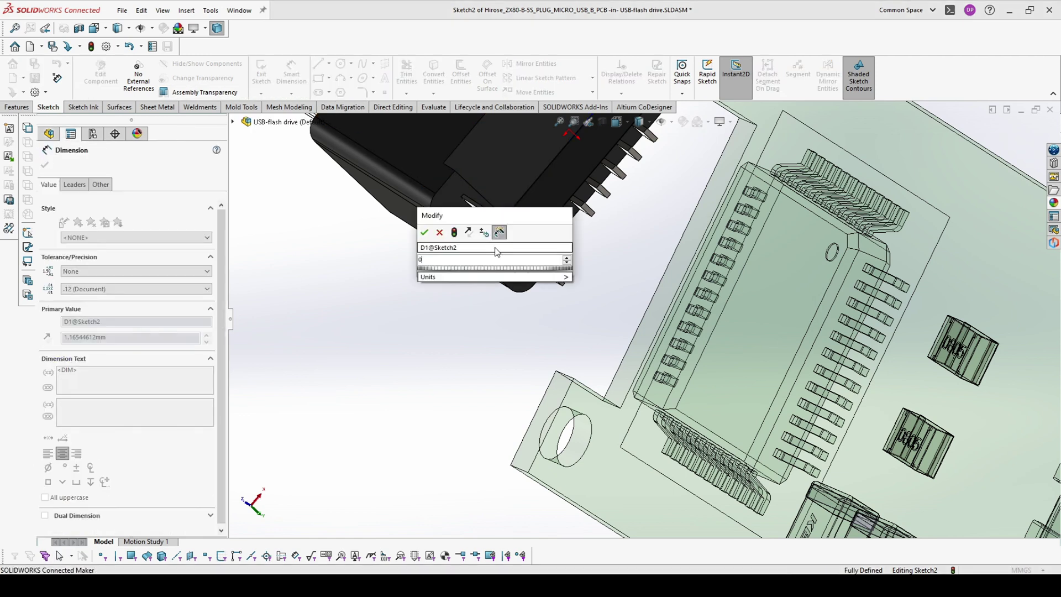
pyautogui.write('0,6')
pyautogui.press('Return')
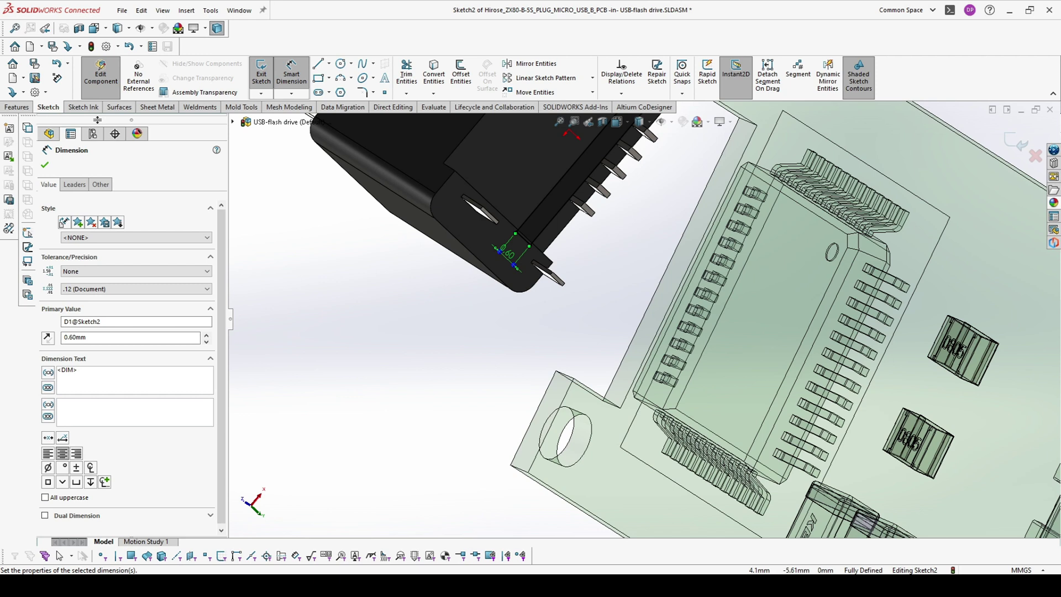
# Split the plug's recessed rear face with a projection Split Line from the rectangle sketch.
pyautogui.click(19, 107)
pyautogui.click(722, 82)
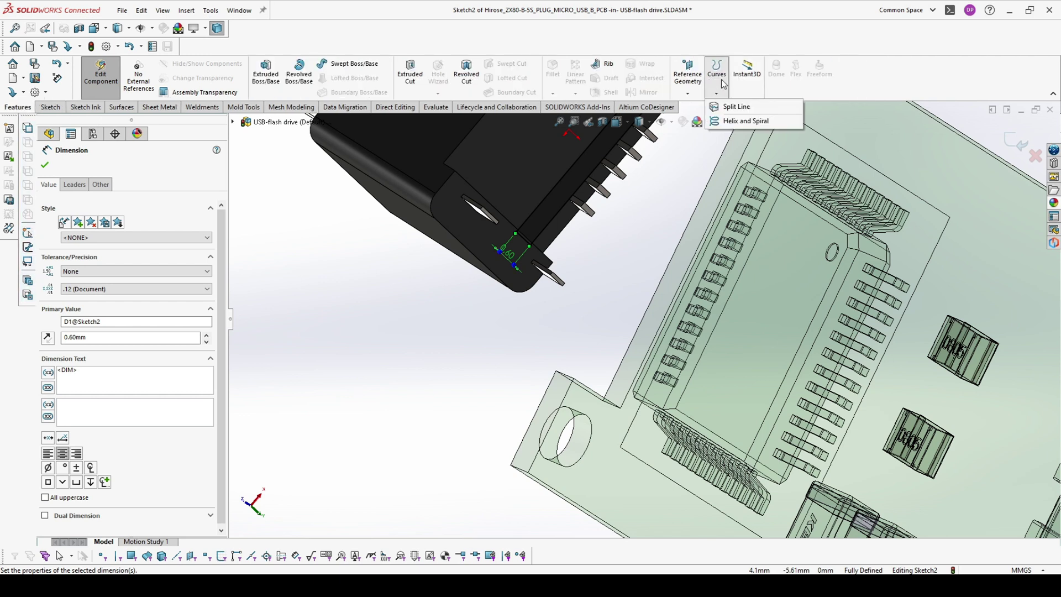
pyautogui.click(726, 107)
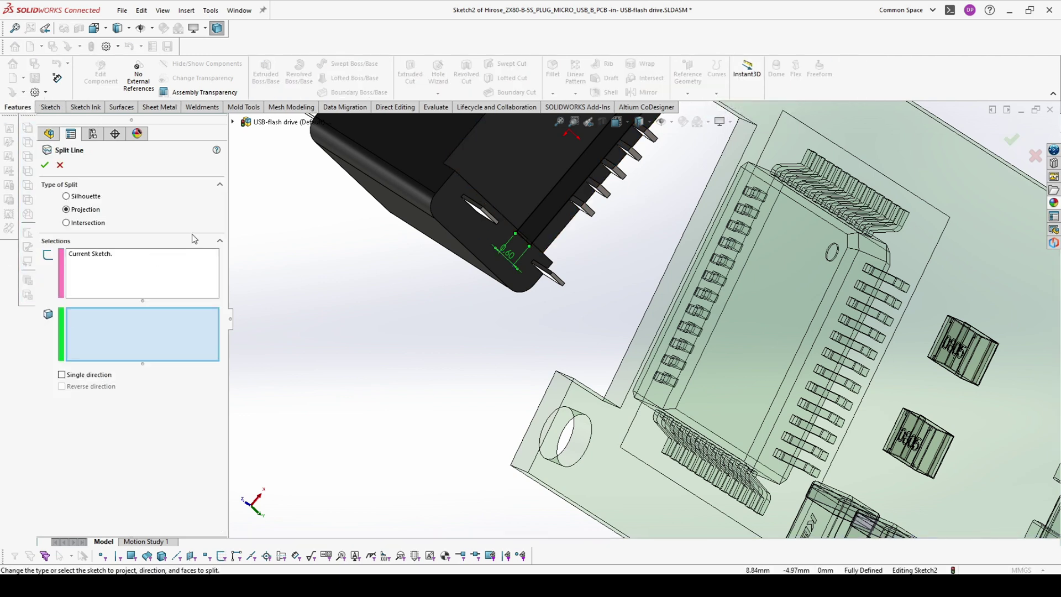
pyautogui.click(517, 196)
pyautogui.click(42, 166)
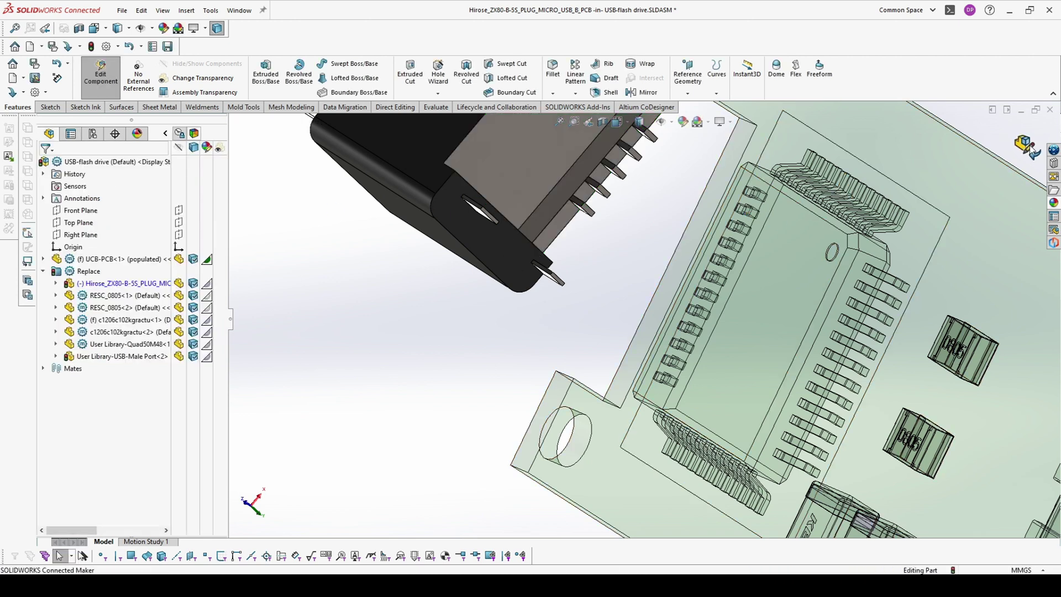
# Return to the assembly and measure the distance between the plug's recessed rear face and the protruding face of its housing.
pyautogui.scroll(4, 675, 253)
pyautogui.scroll(-1, 641, 243)
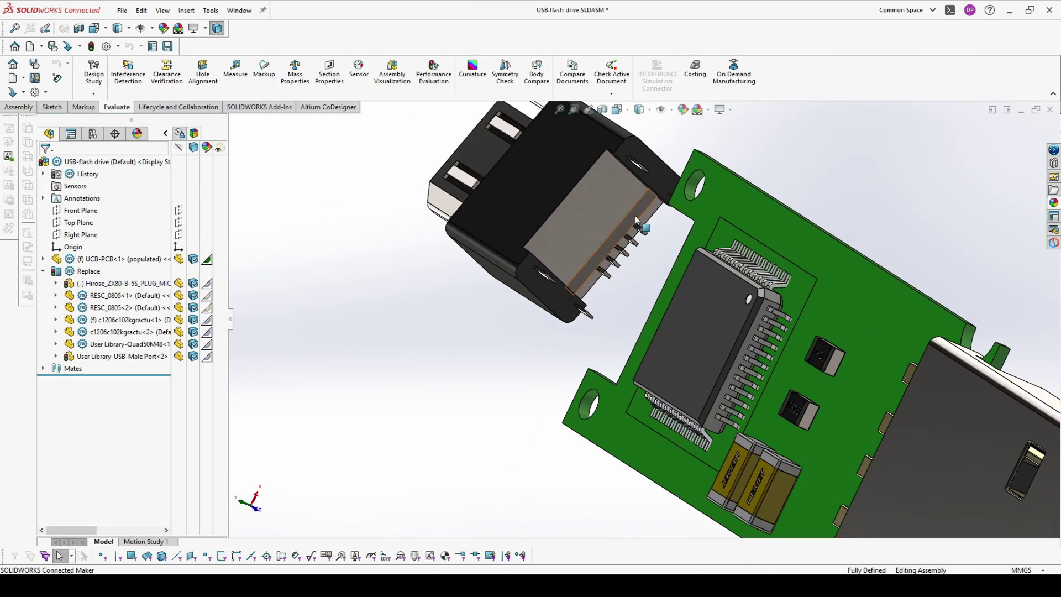
pyautogui.click(635, 217)
pyautogui.moveTo(641, 267); pyautogui.dragTo(696, 225, button='middle')
pyautogui.click(662, 252)
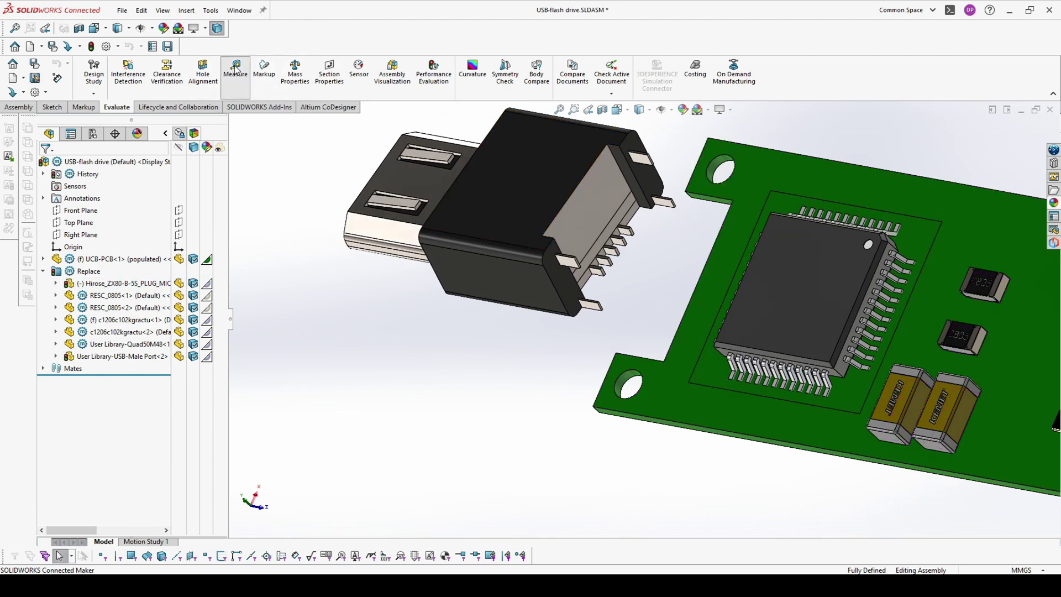
pyautogui.click(236, 69)
pyautogui.scroll(-3, 615, 231)
pyautogui.click(605, 207)
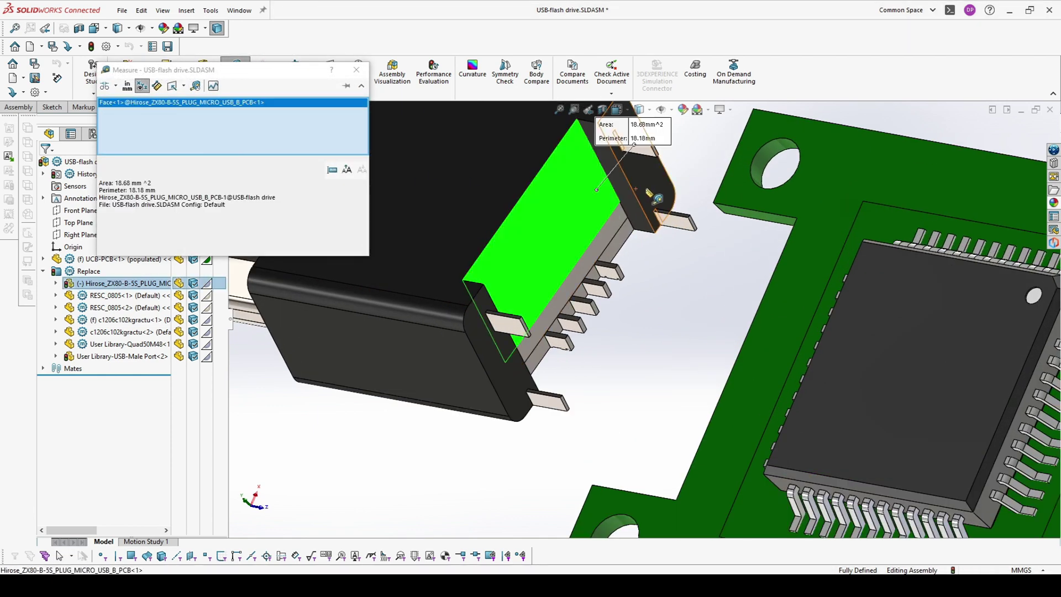
pyautogui.click(609, 268)
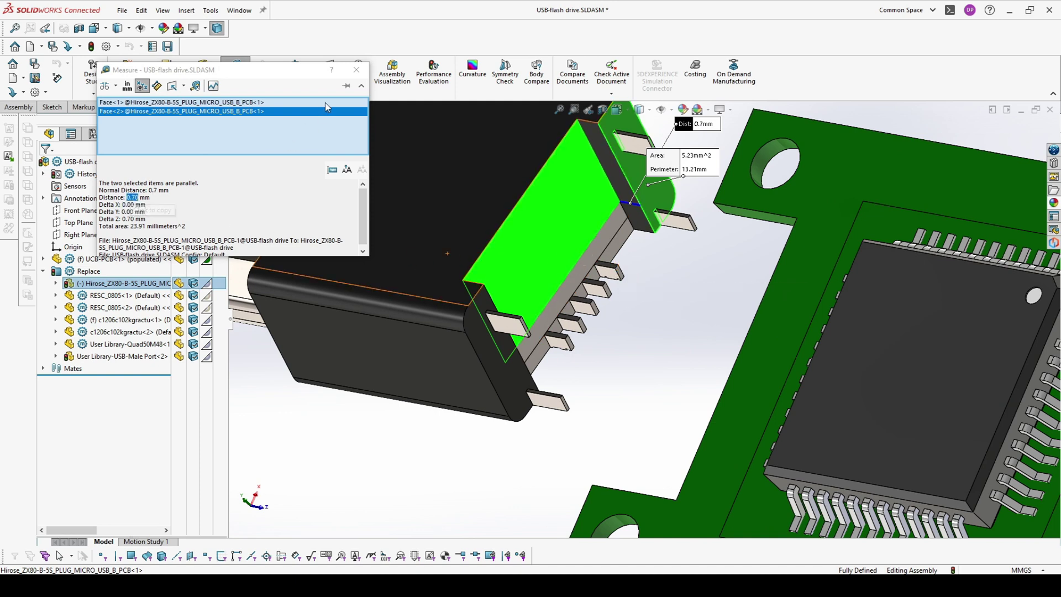
pyautogui.click(356, 70)
# Add a Profile Center mate between the plug's narrow split face and the face of the PCB's end notch.
pyautogui.click(618, 227)
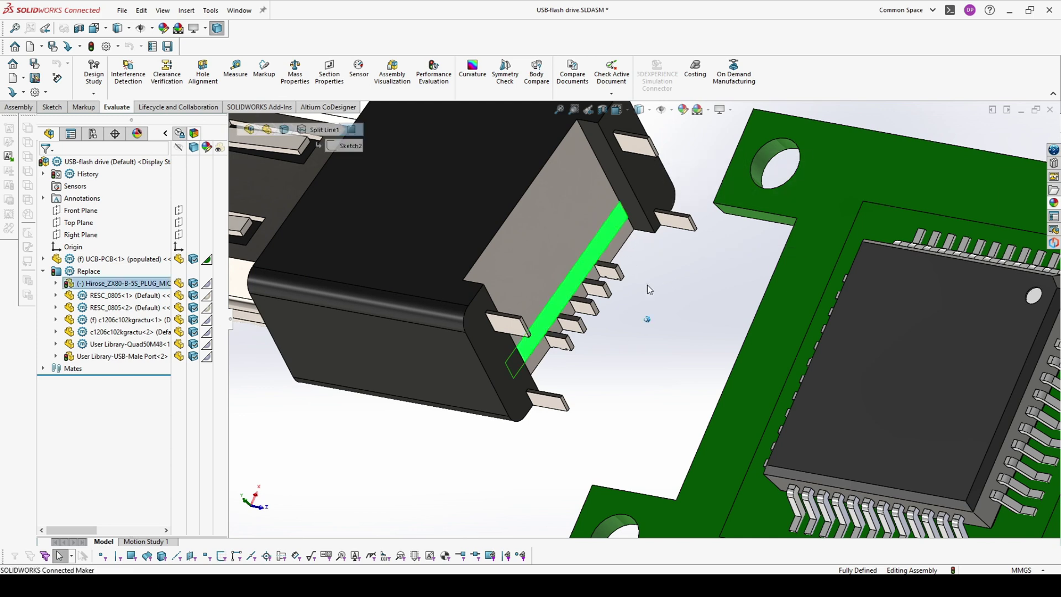
pyautogui.scroll(5, 647, 284)
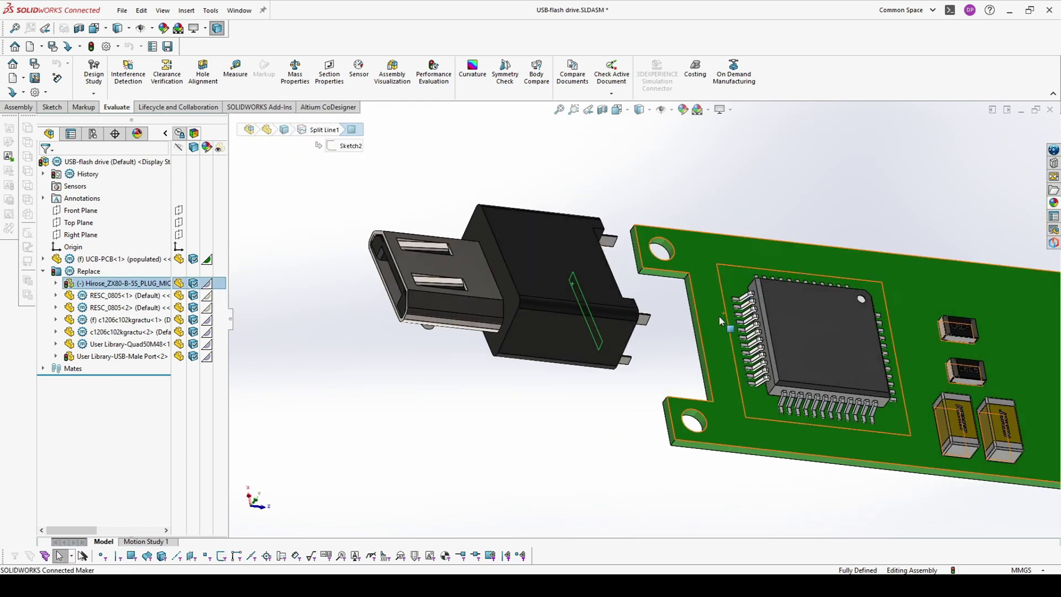
pyautogui.click(694, 307)
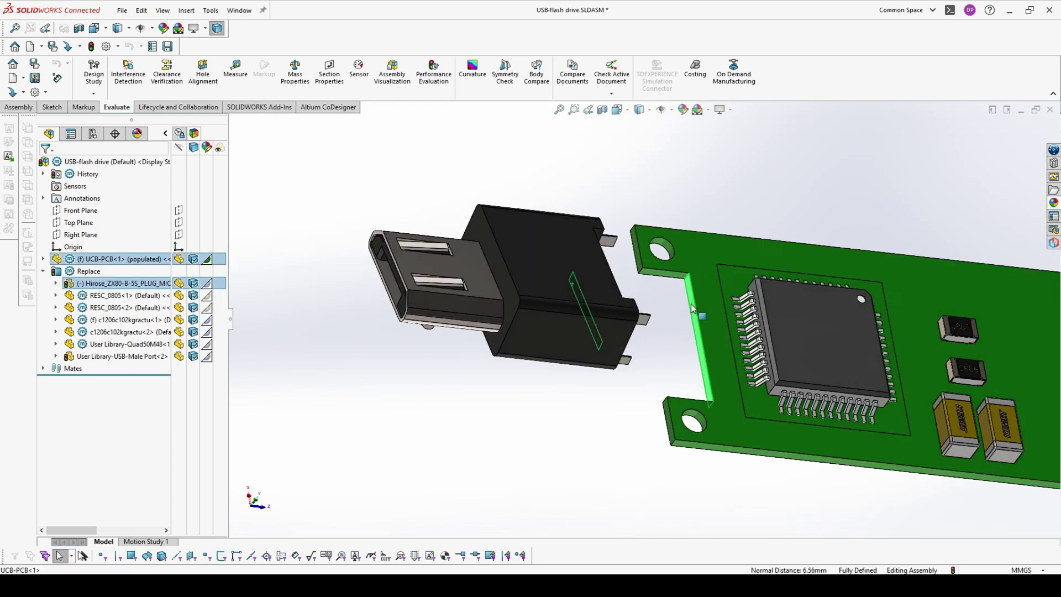
pyautogui.click(830, 293)
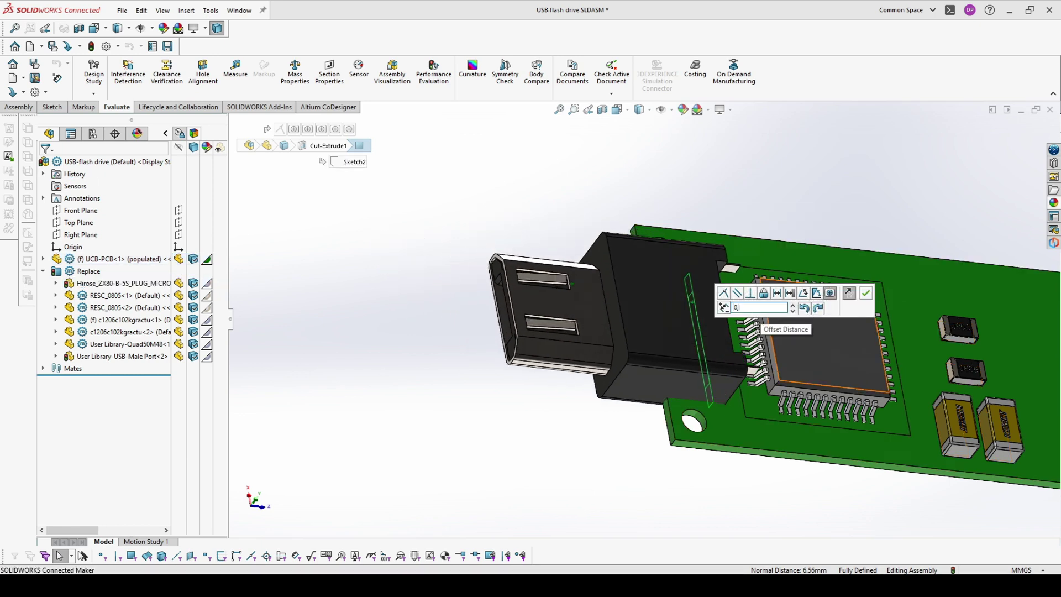
# Set the plug mate's offset to 0.7 mm, reverse its offset direction, rotate the plug to match the board's orientation and accept.
pyautogui.write('0,7')
pyautogui.press('Return')
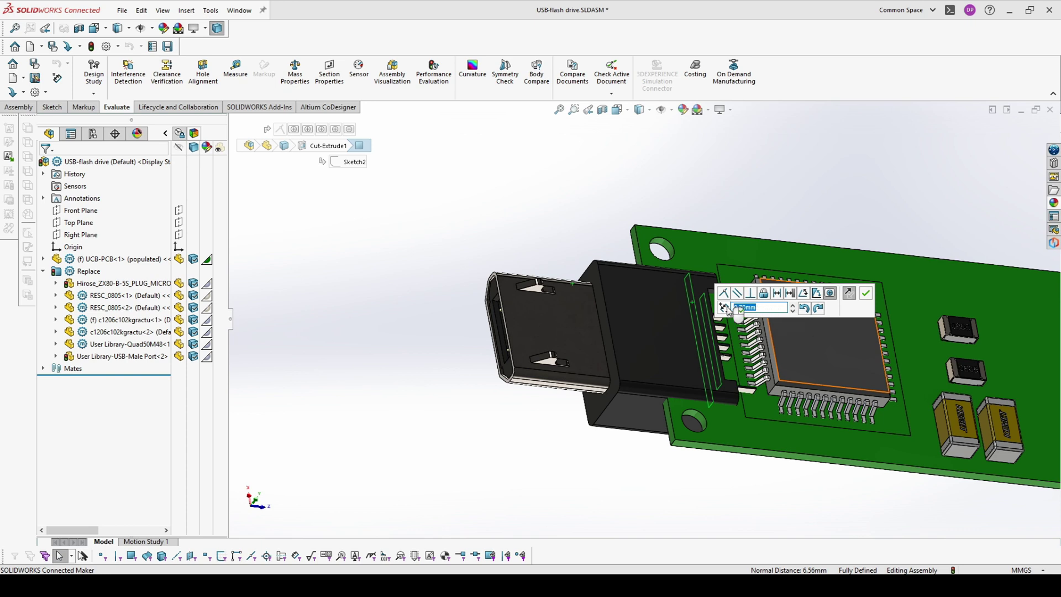
pyautogui.click(727, 309)
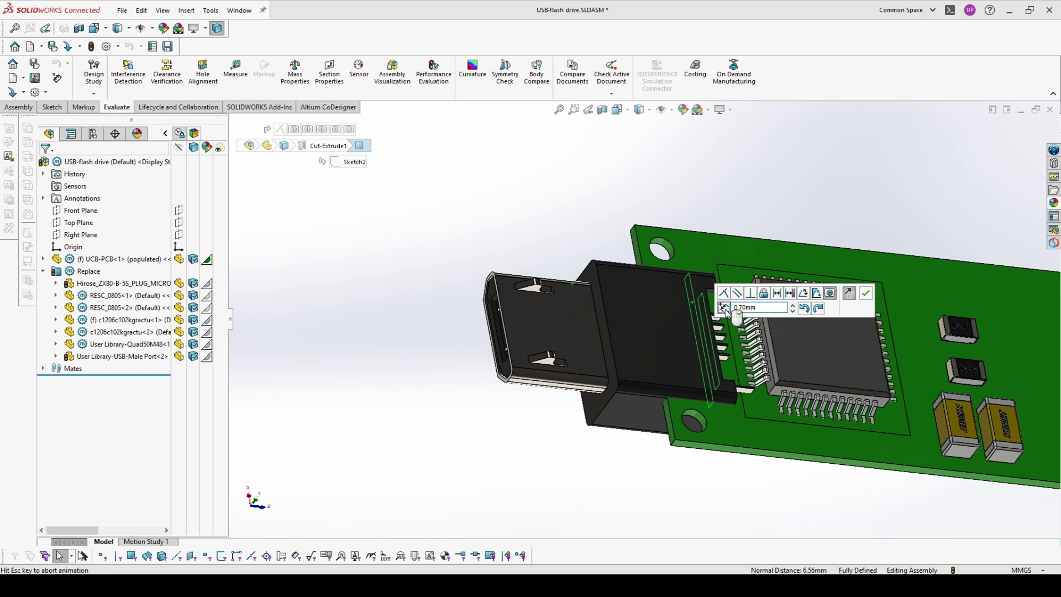
pyautogui.moveTo(737, 332); pyautogui.dragTo(803, 307, button='middle')
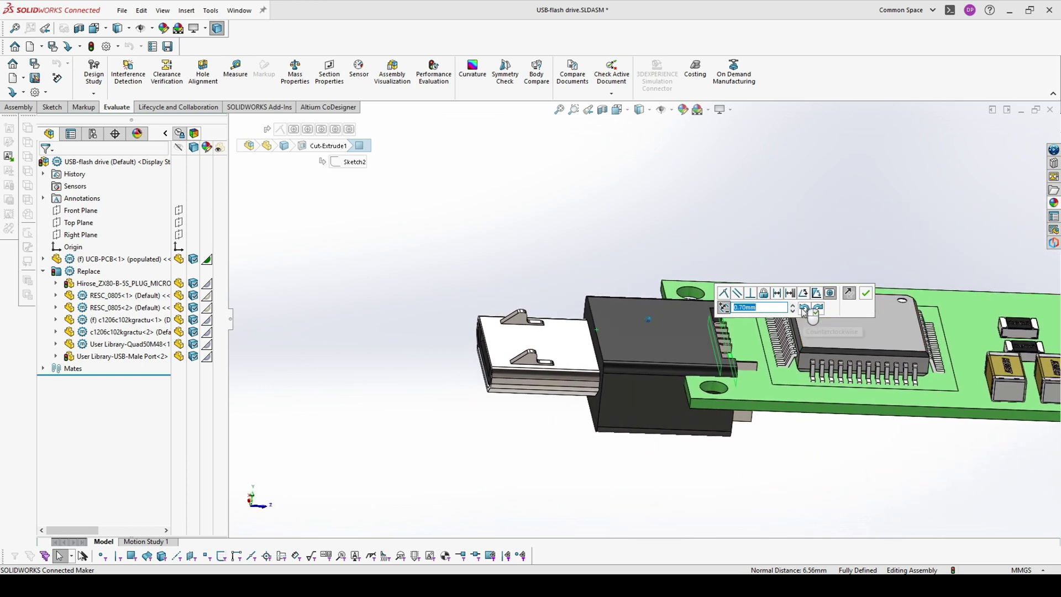
pyautogui.click(807, 310)
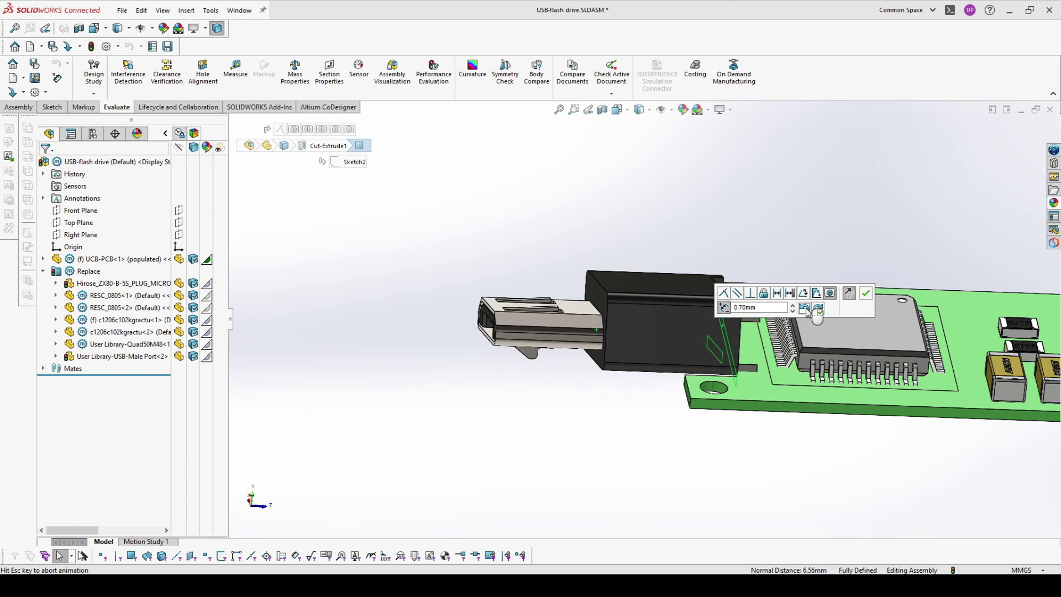
pyautogui.click(865, 294)
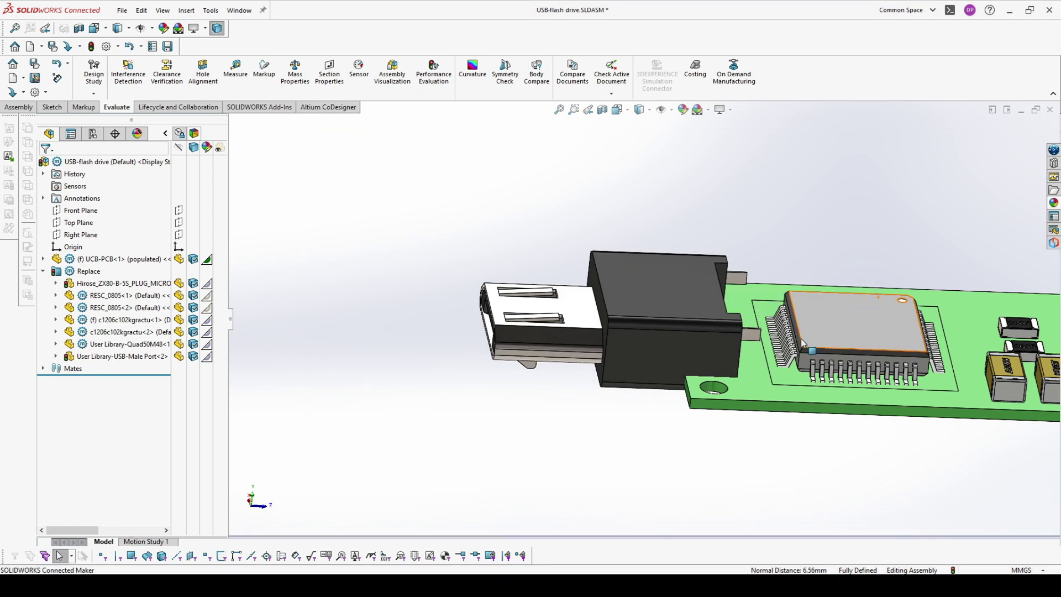
# Examine the fit of the micro USB plug from the PCB's underside and view the complete populated board.
pyautogui.moveTo(865, 296); pyautogui.dragTo(782, 344, button='middle')
pyautogui.press('Left')
pyautogui.press('Left')
pyautogui.press('Left')
pyautogui.press('Left')
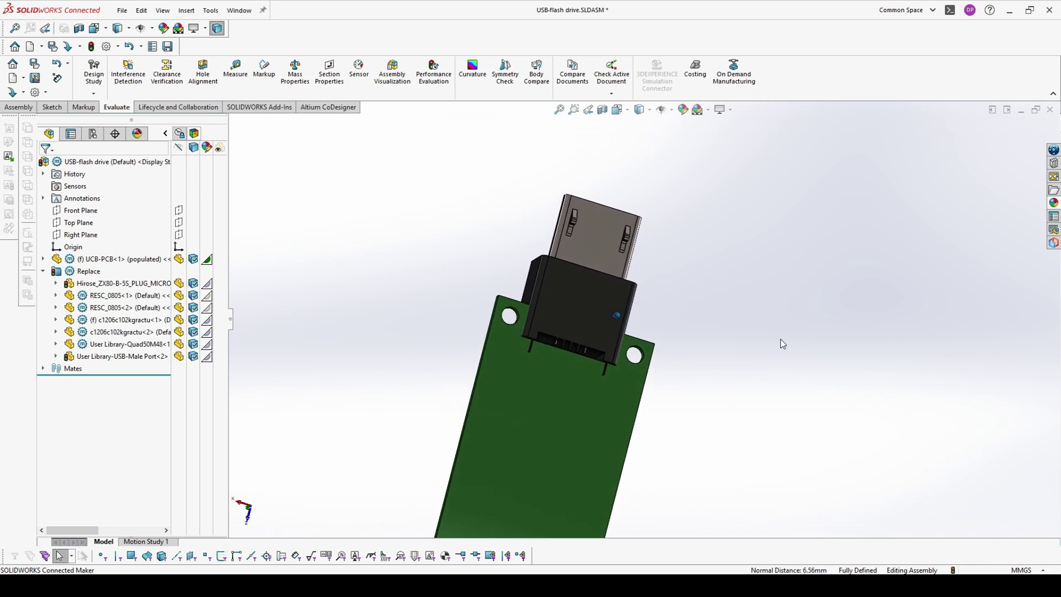
pyautogui.moveTo(779, 339); pyautogui.dragTo(740, 363, button='middle')
pyautogui.press('Left')
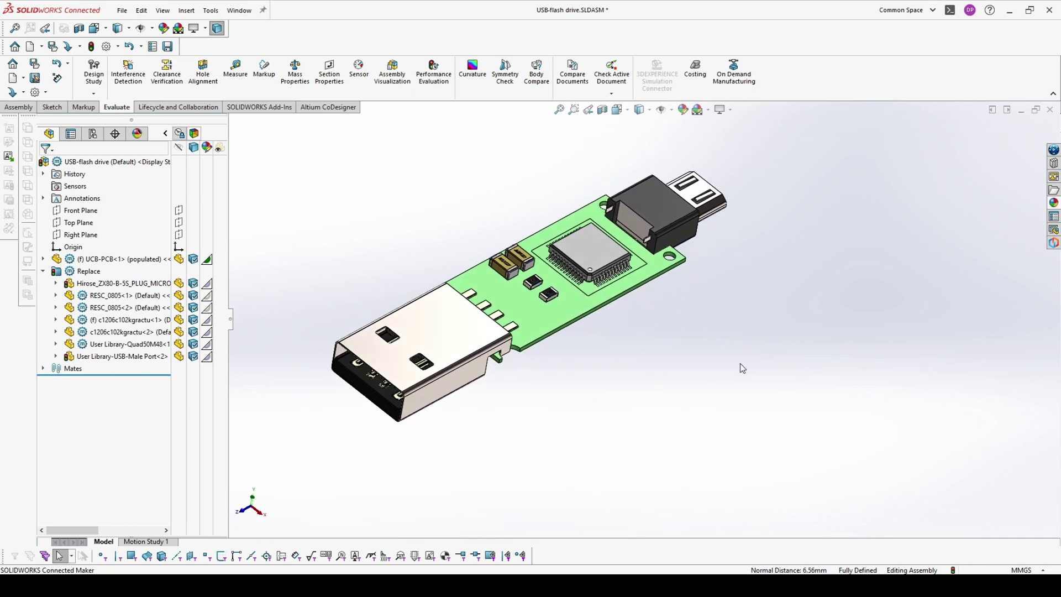